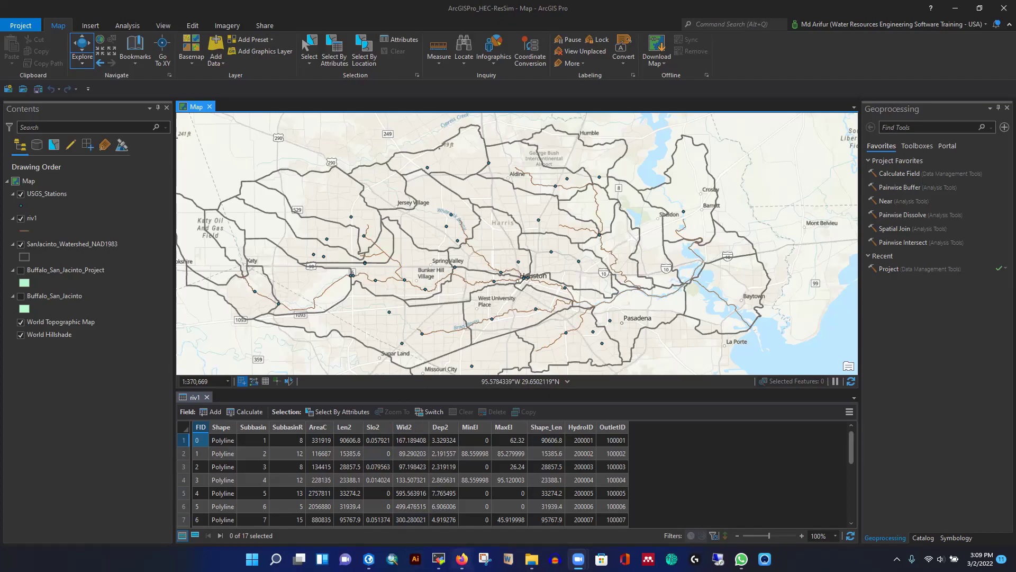
Switch to Firefox and look over the HEC-ResSim overview page on the Hydrologic Engineering Center website.
left_click(462, 559)
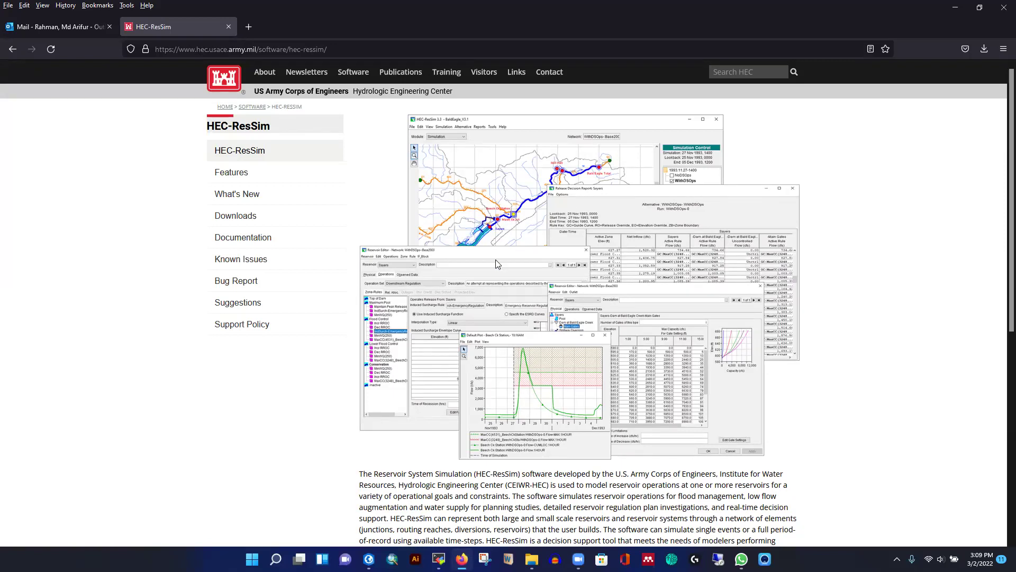
scroll(477, 257, "down", 3)
scroll(305, 191, "up", 3)
key("alt+Tab")
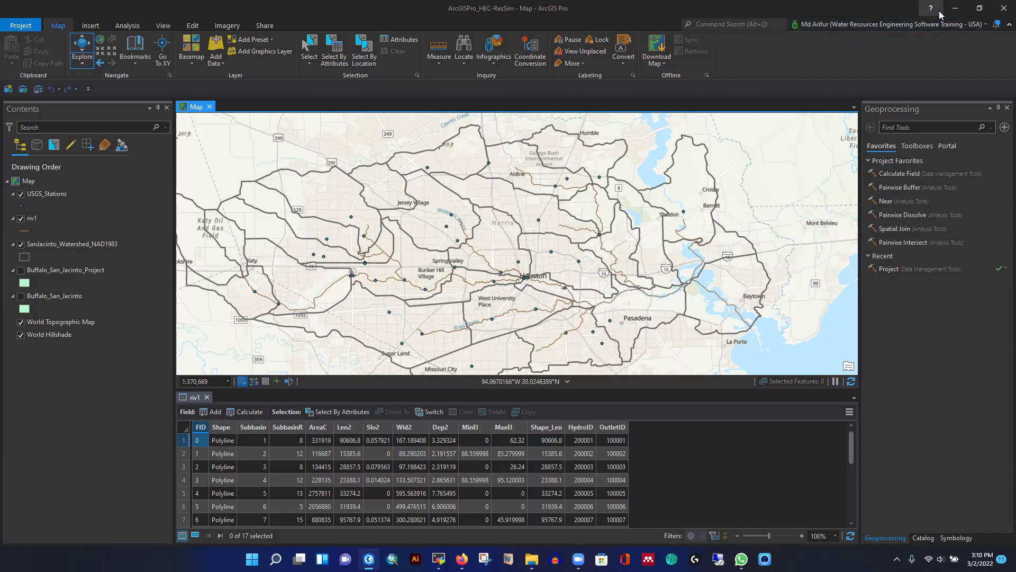
Clear the open windows from the desktop, launch HEC-ResSim 3.3 and maximize its window.
left_click(955, 12)
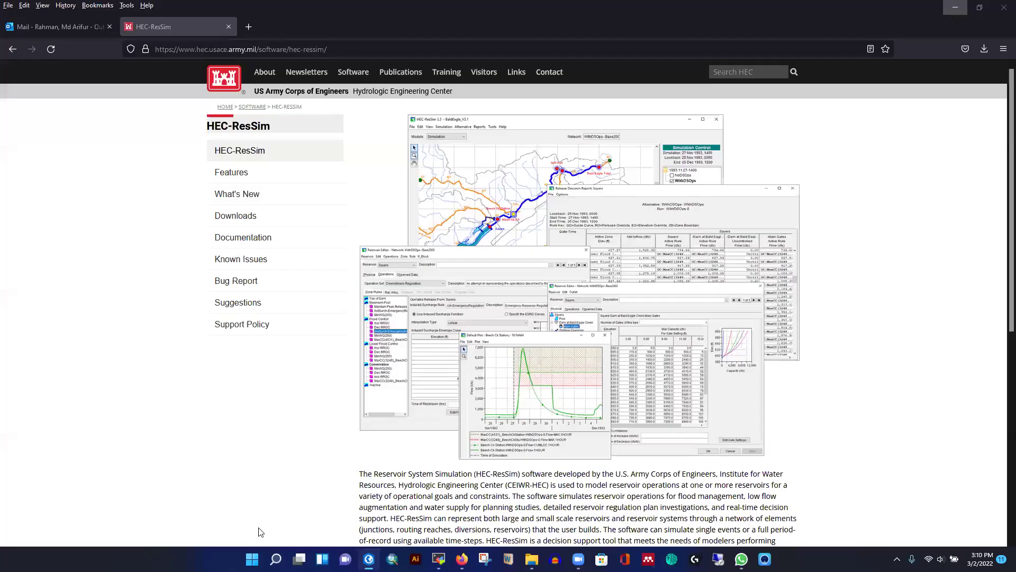
left_click(955, 7)
key("super")
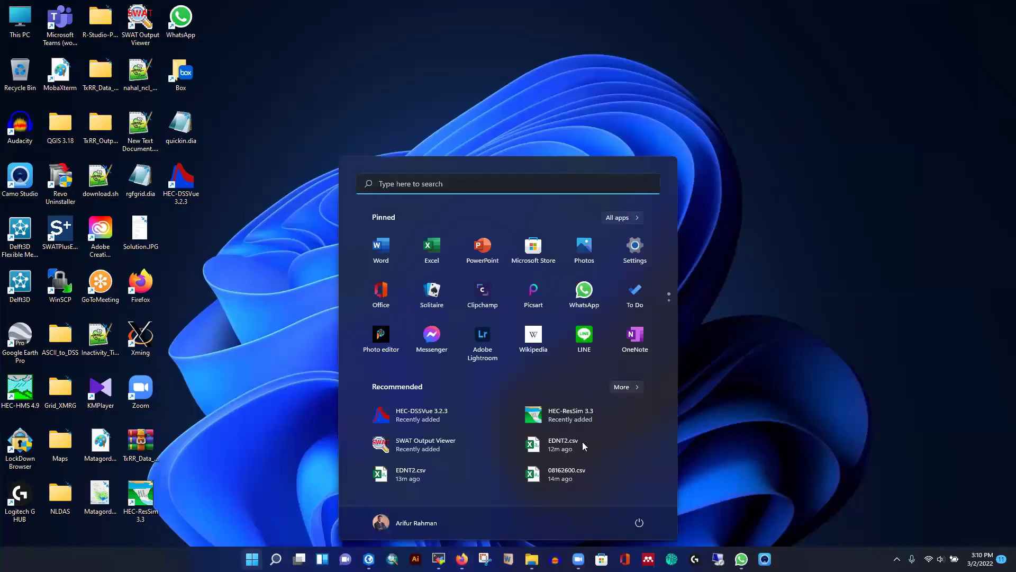
left_click(563, 415)
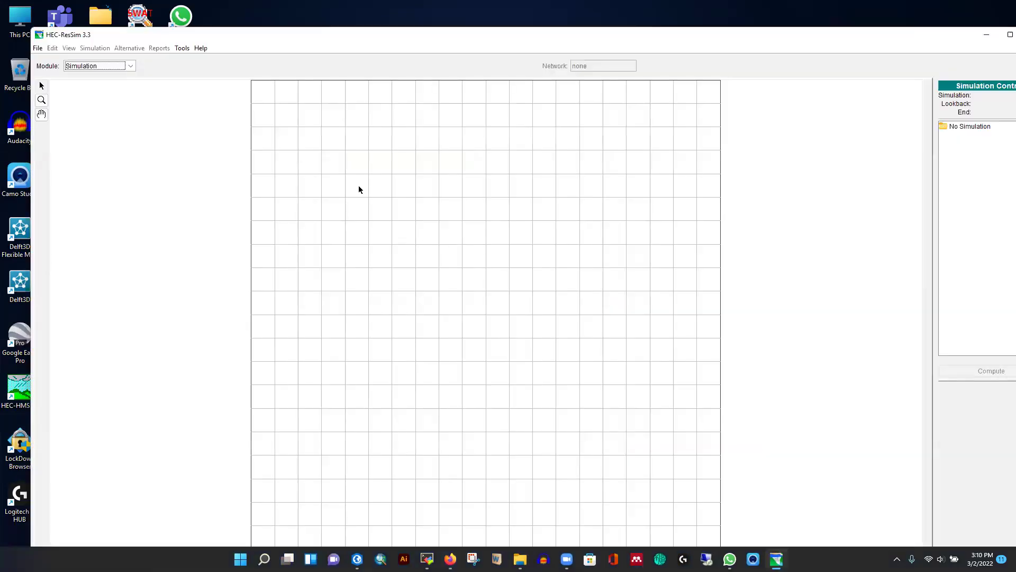
double_click(423, 37)
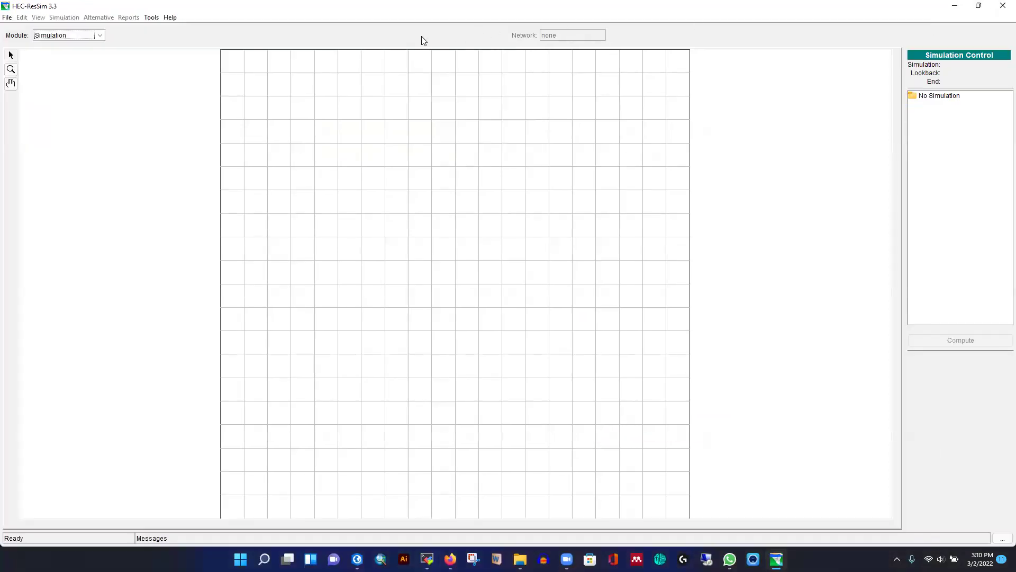
Switch the module to Watershed Setup and review the list of available modules.
left_click(100, 35)
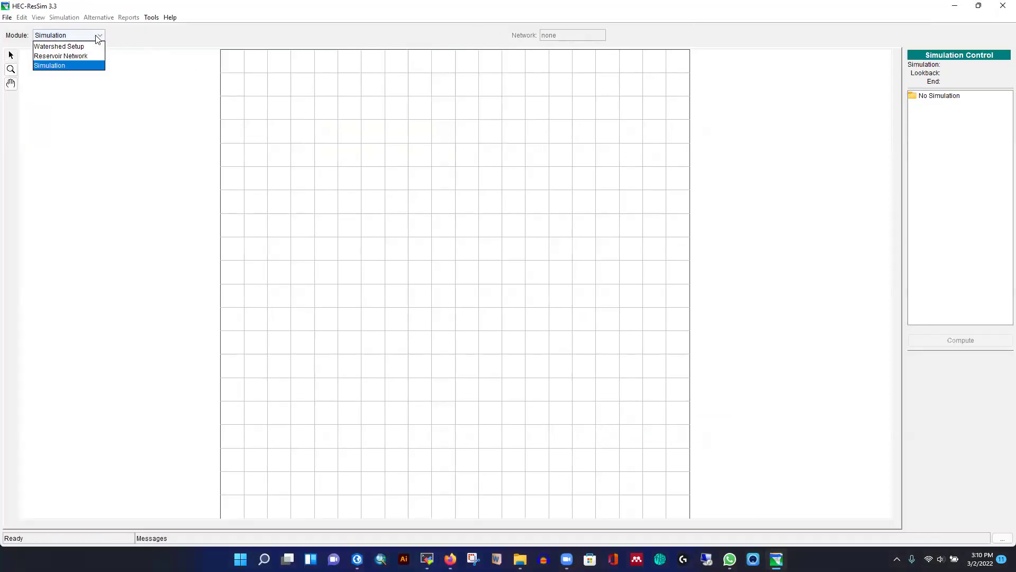
left_click(53, 47)
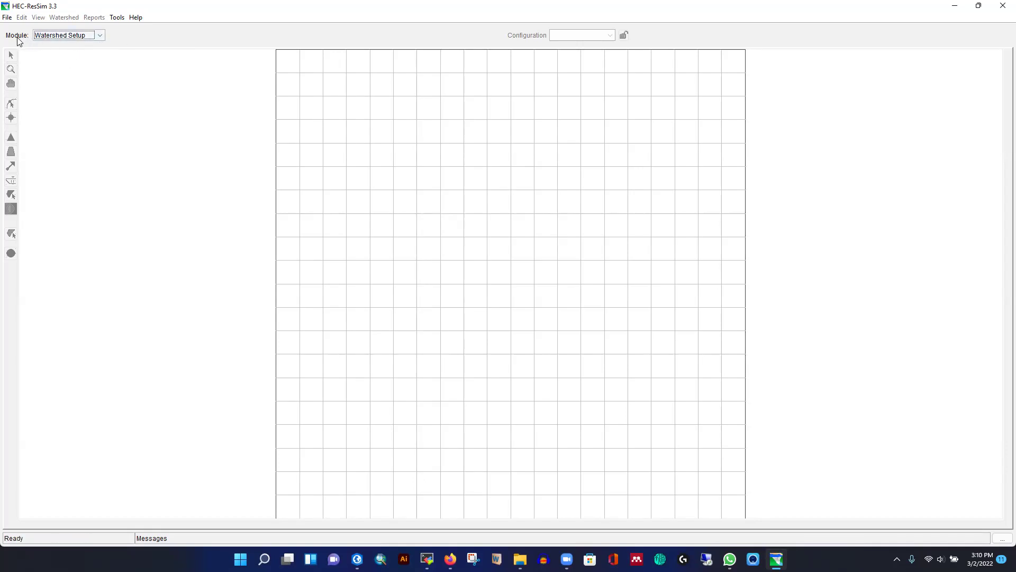
left_click(99, 37)
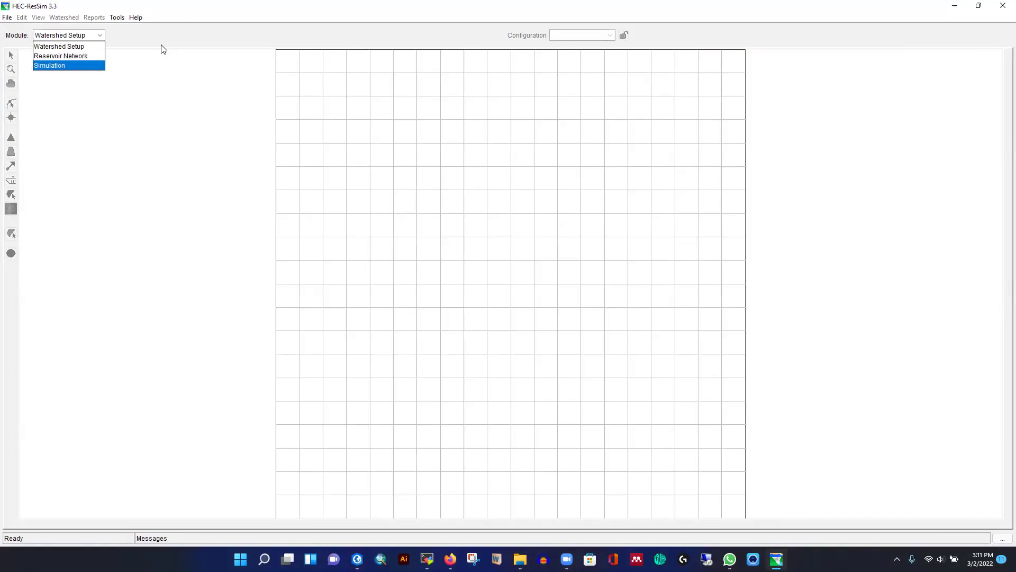
left_click(162, 67)
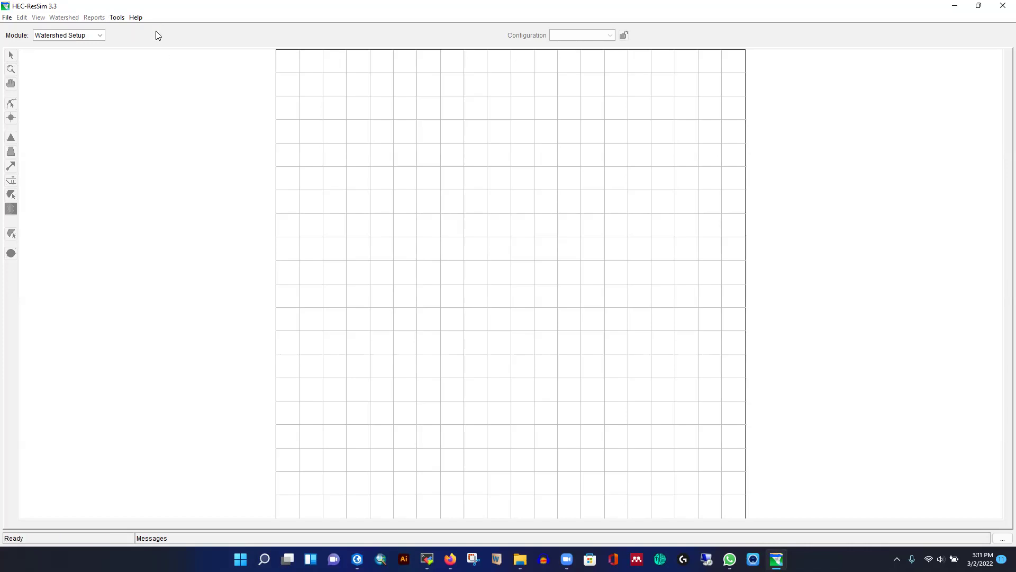
Start a new watershed named Reservoir_Houston with the description Test Simulation.
left_click(6, 19)
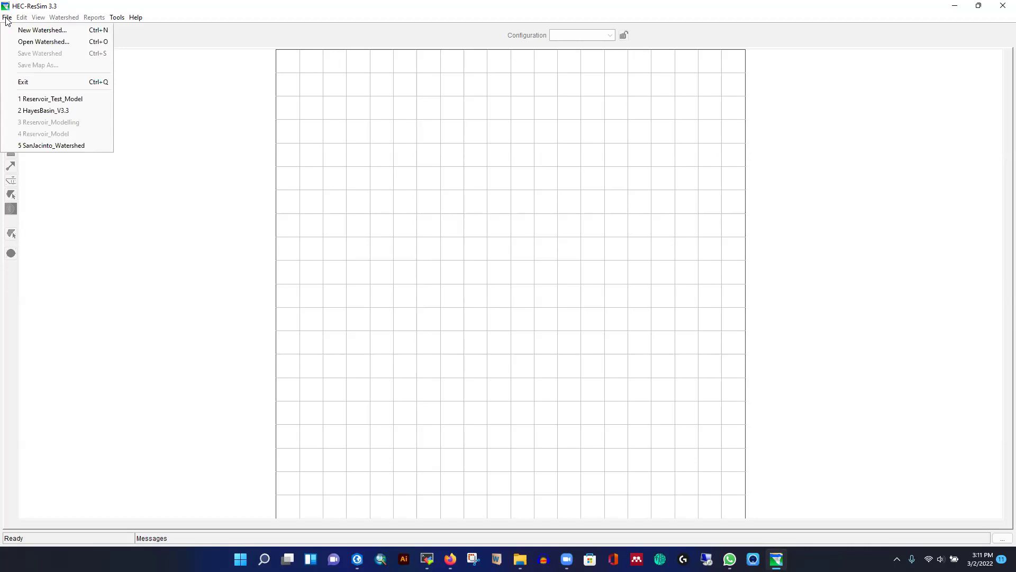
left_click(44, 30)
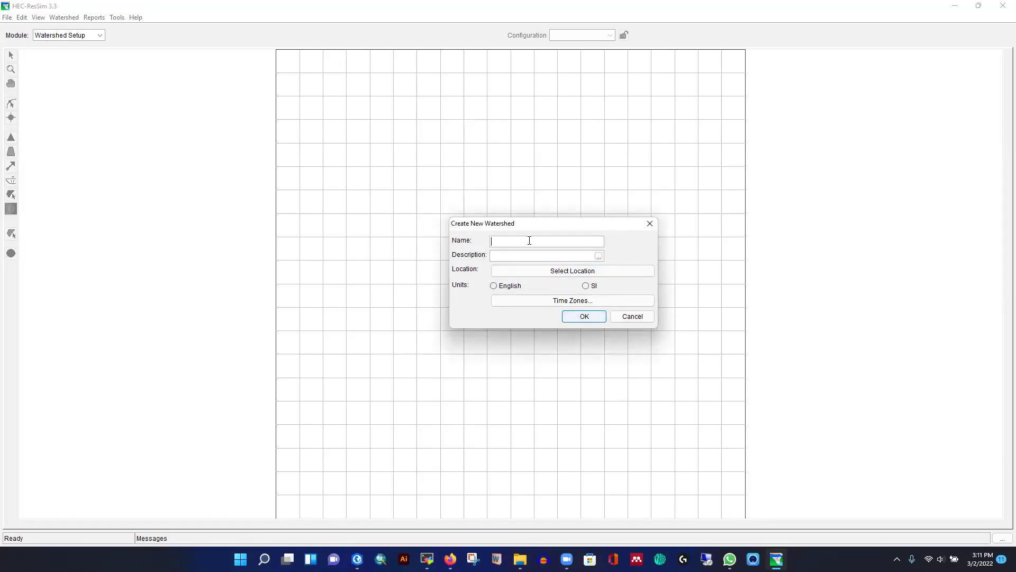
type("J")
key("BackSpace")
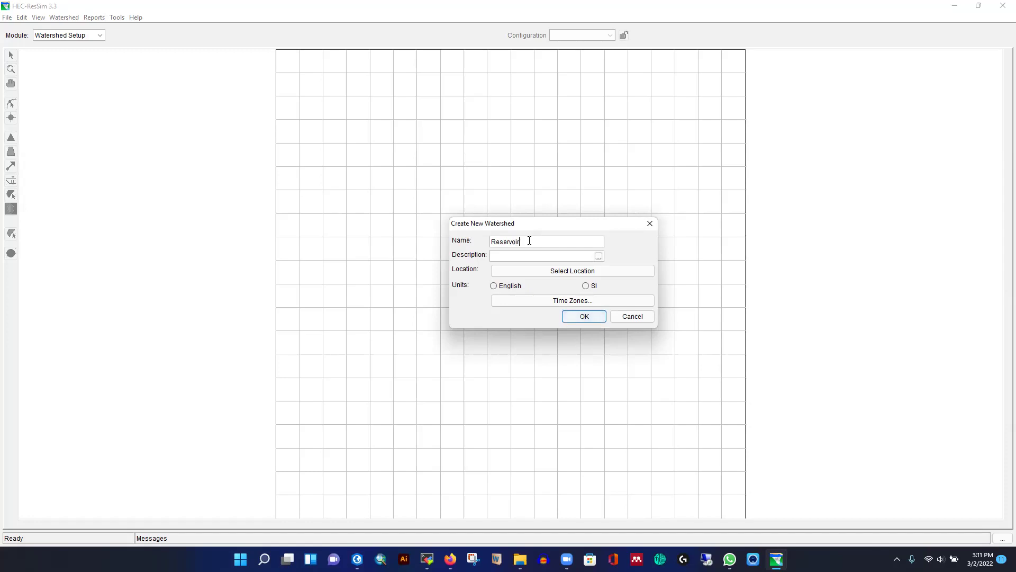
type(")")
type("_Hun")
type("ston")
left_click(512, 255)
type("Test Simulation")
Set the new watershed's location to the HEC-ResSIM_Examples folder on the H: drive.
left_click(562, 271)
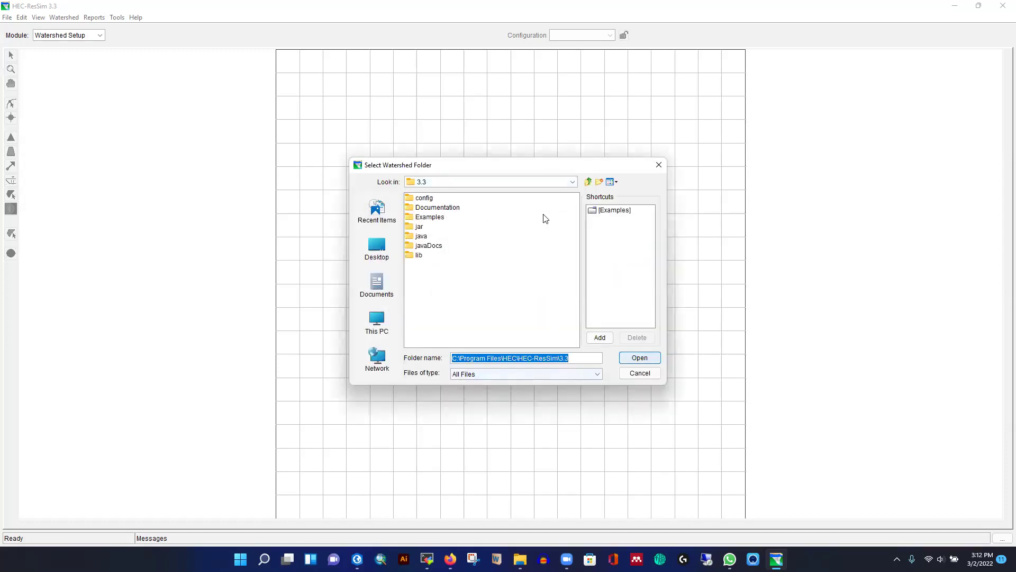
left_click(587, 182)
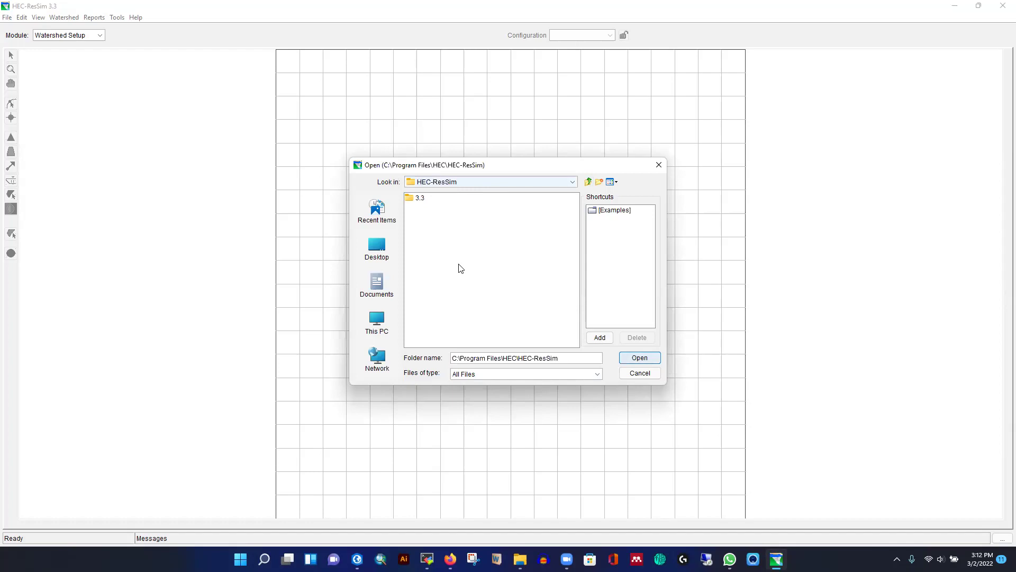
left_click(572, 182)
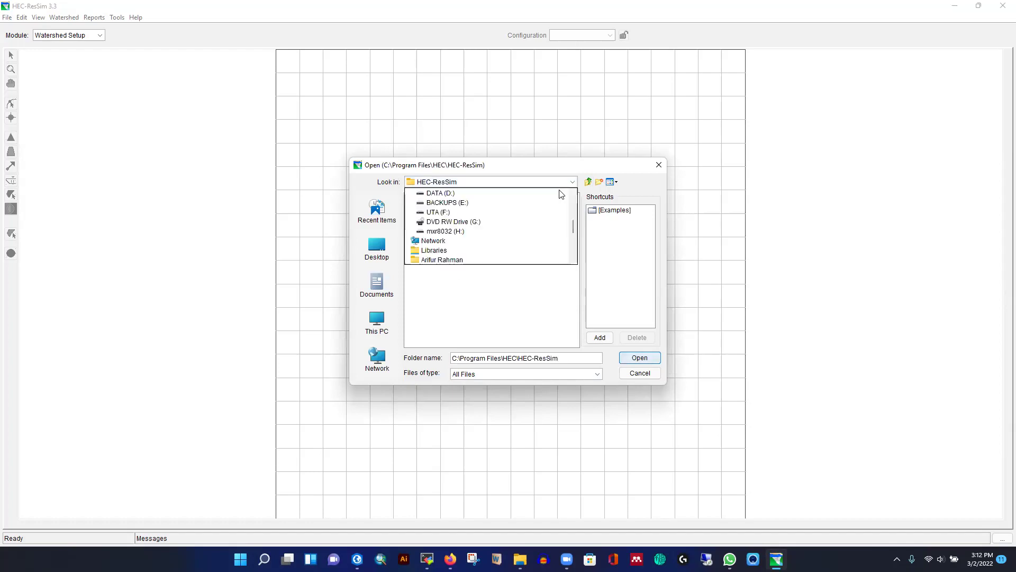
left_click(460, 232)
scroll(469, 270, "down", 5)
scroll(468, 269, "up", 3)
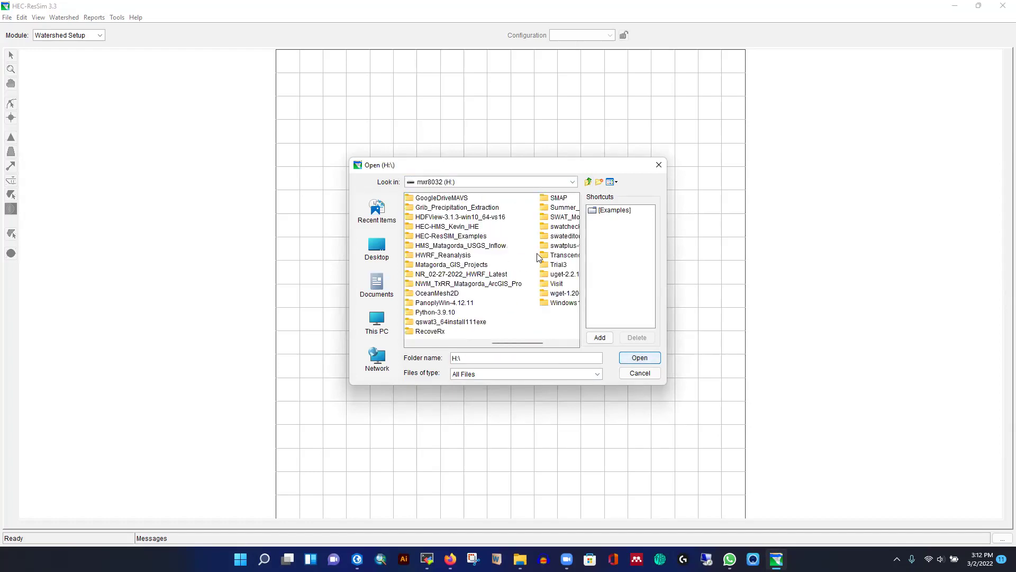
double_click(454, 239)
left_click(634, 359)
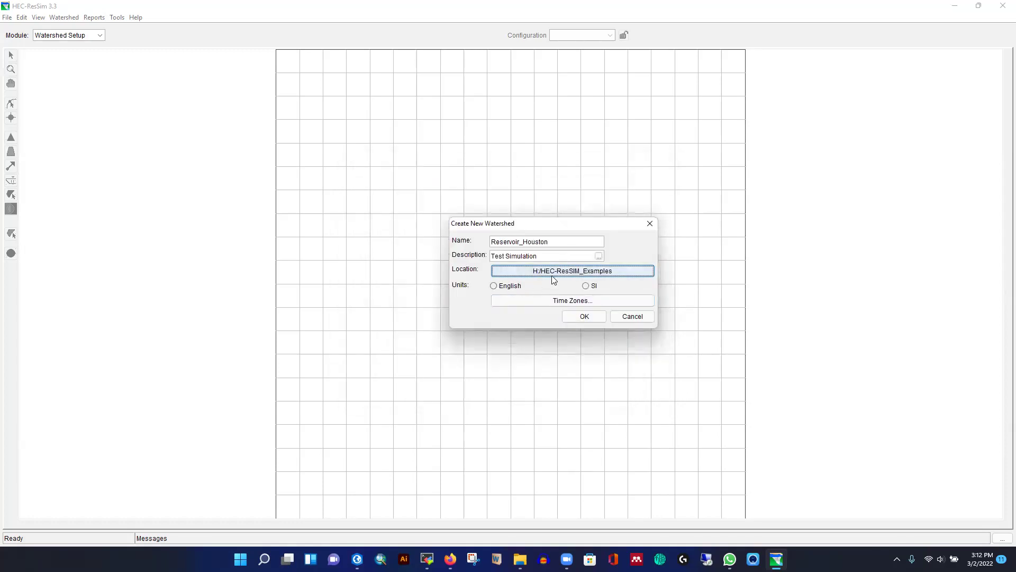
Choose English units and the (GMT -06:00) Central Time zone, and create the watershed.
left_click(509, 286)
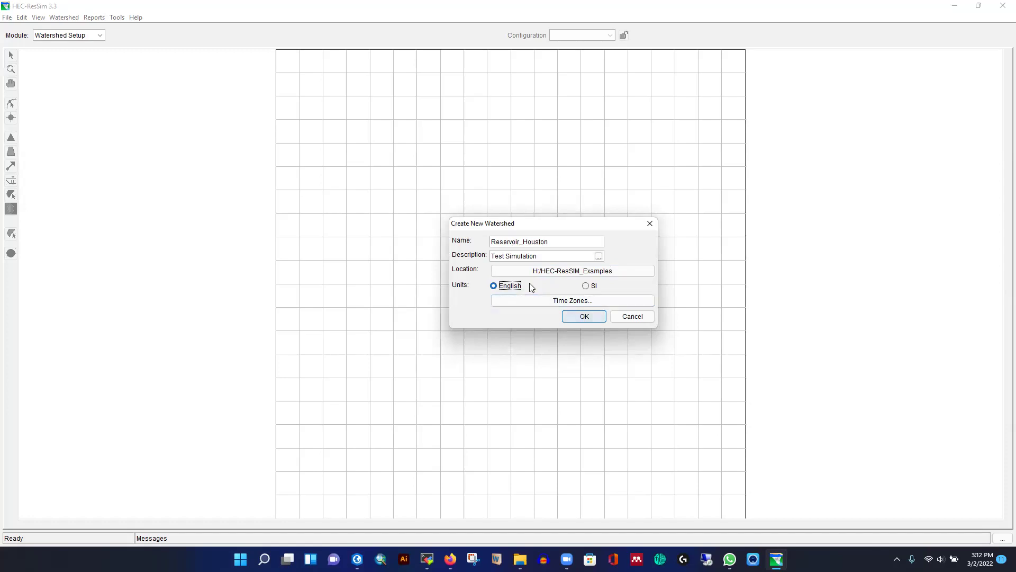
left_click(552, 300)
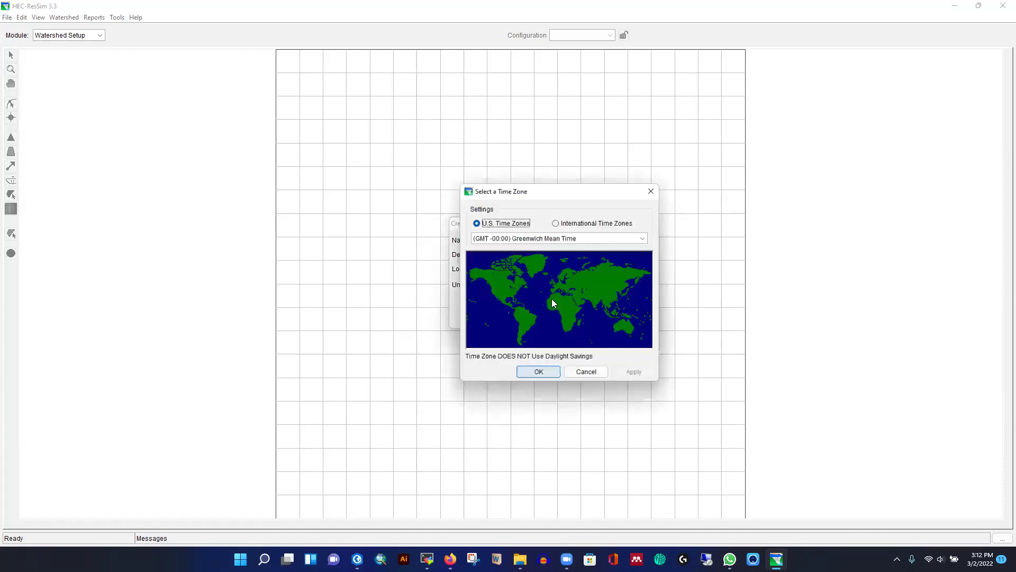
left_click(551, 240)
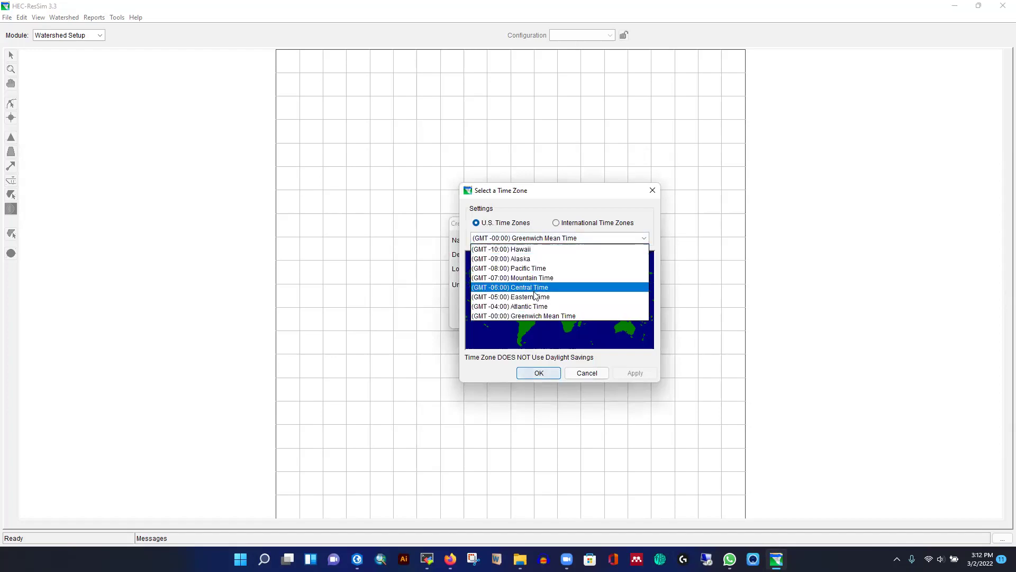
left_click(530, 288)
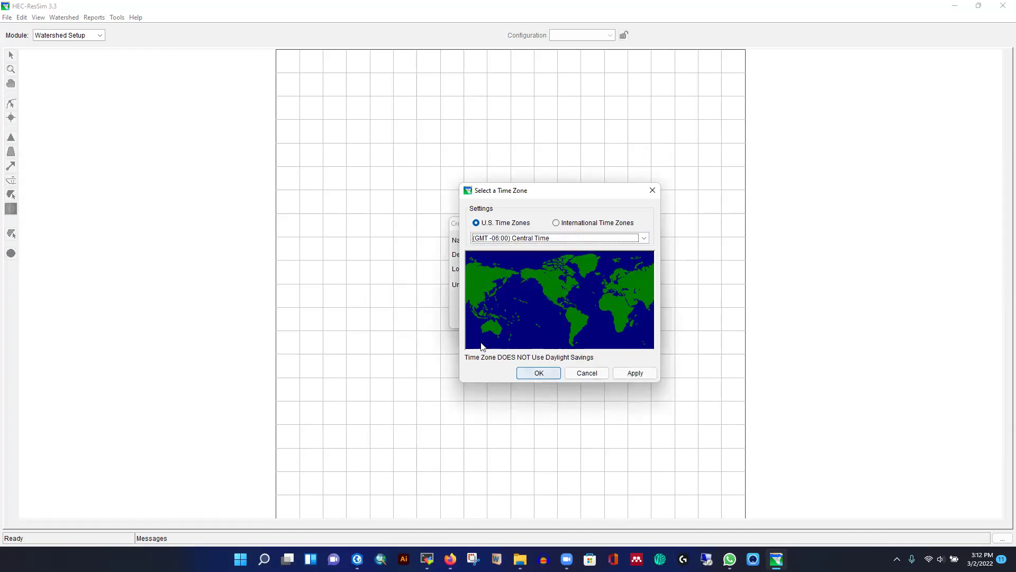
left_click(638, 373)
left_click(539, 373)
left_click(584, 317)
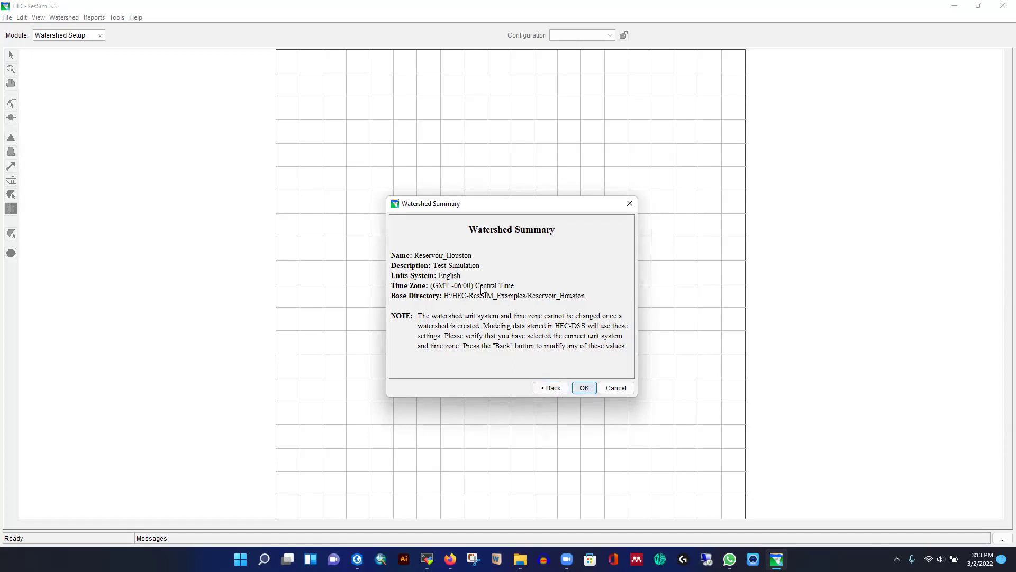
left_click(584, 388)
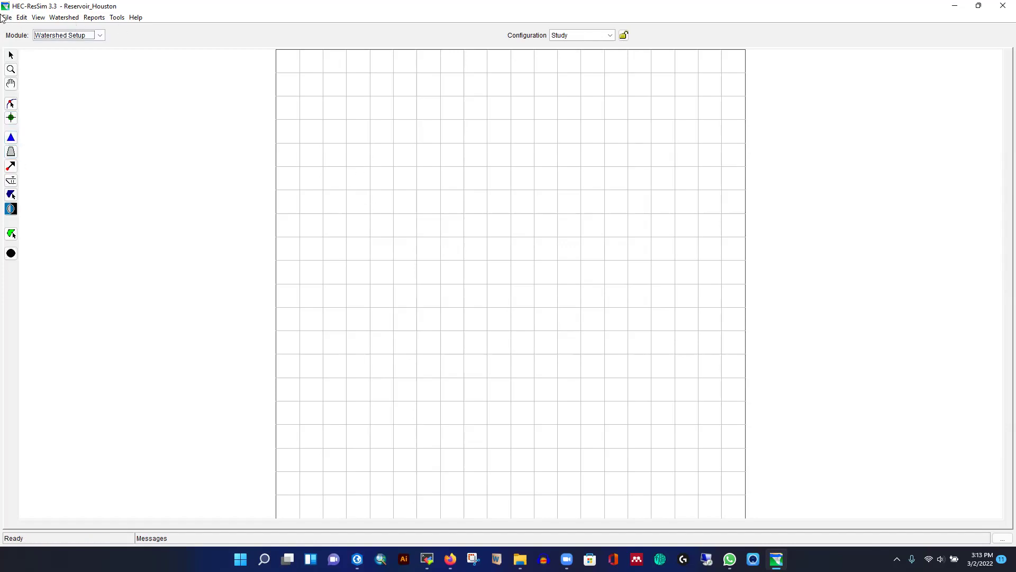
left_click(21, 17)
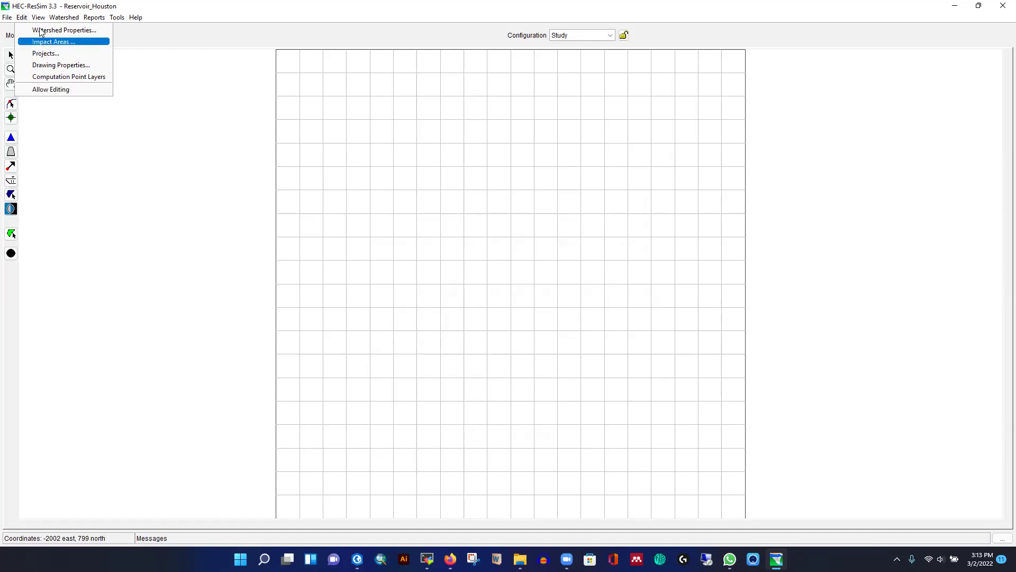
mouse_move(38, 18)
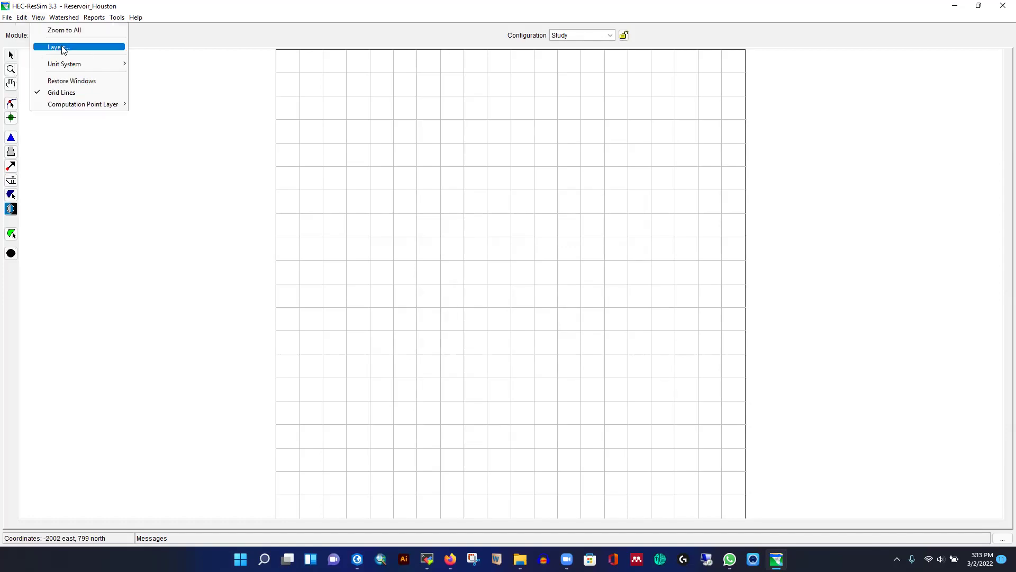
mouse_move(67, 63)
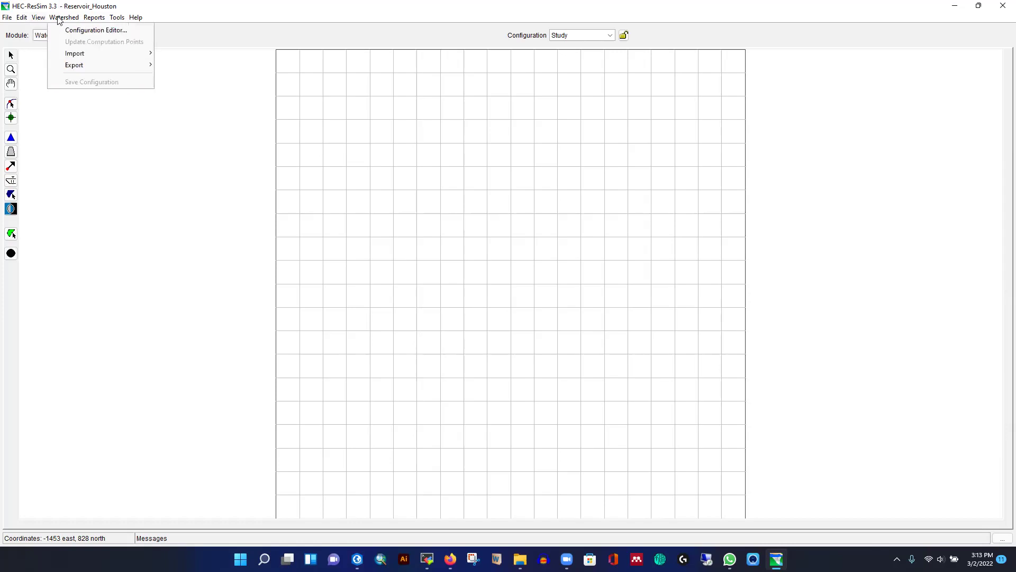
mouse_move(115, 20)
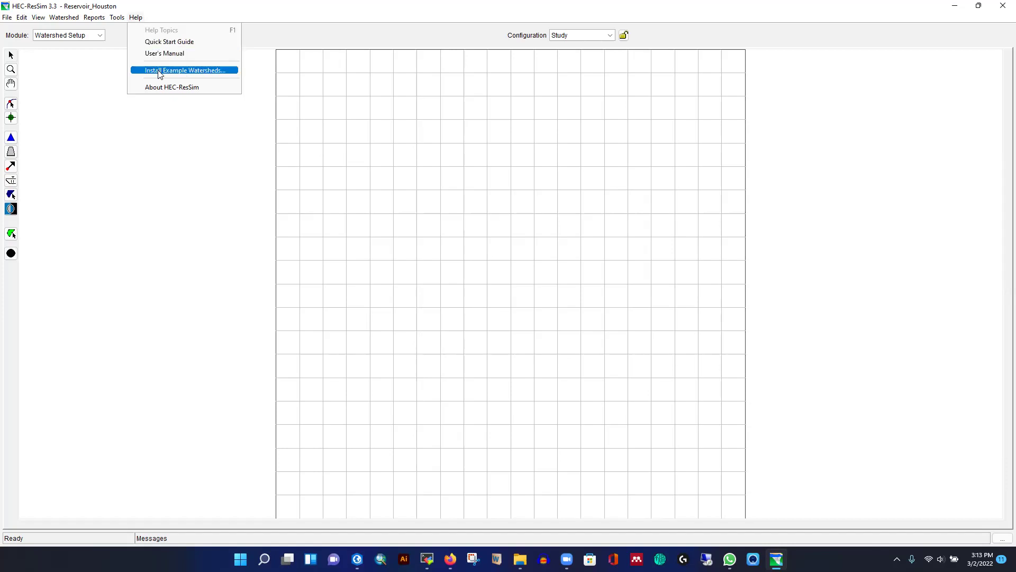
left_click(263, 38)
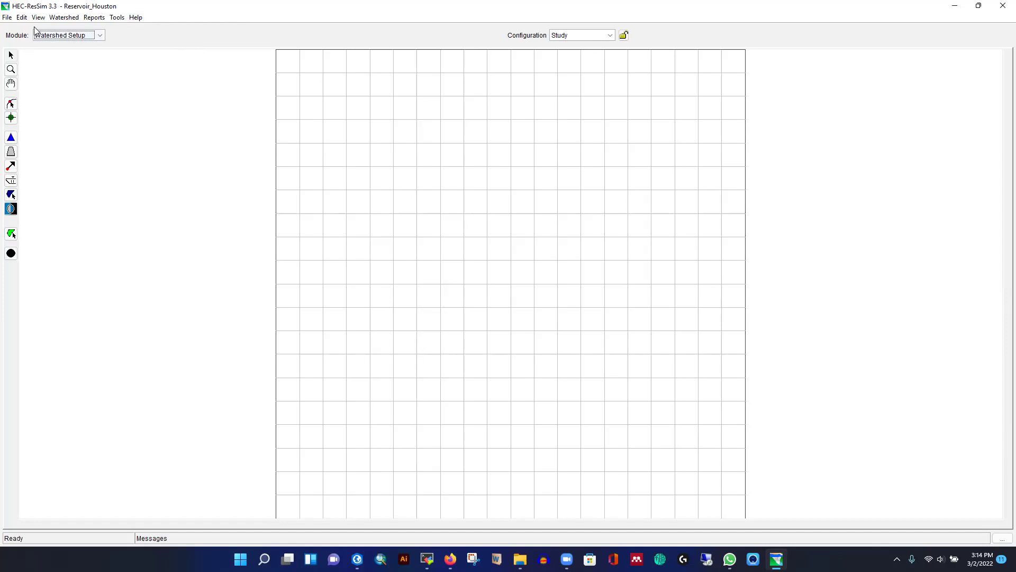
Switch to File Explorer and review the contents of Reservoir_Houston's maps and shared folders.
left_click(520, 559)
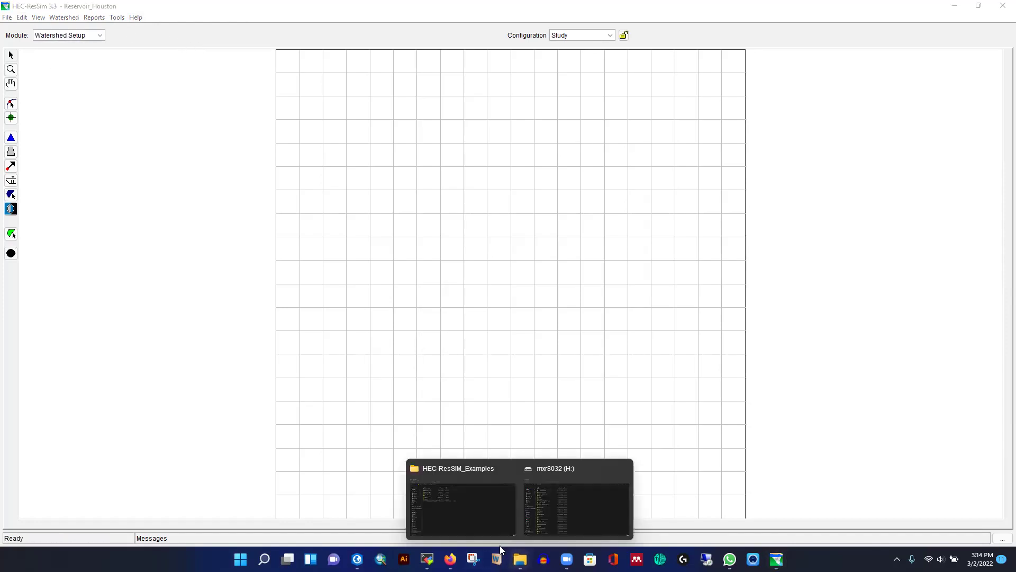
left_click(468, 492)
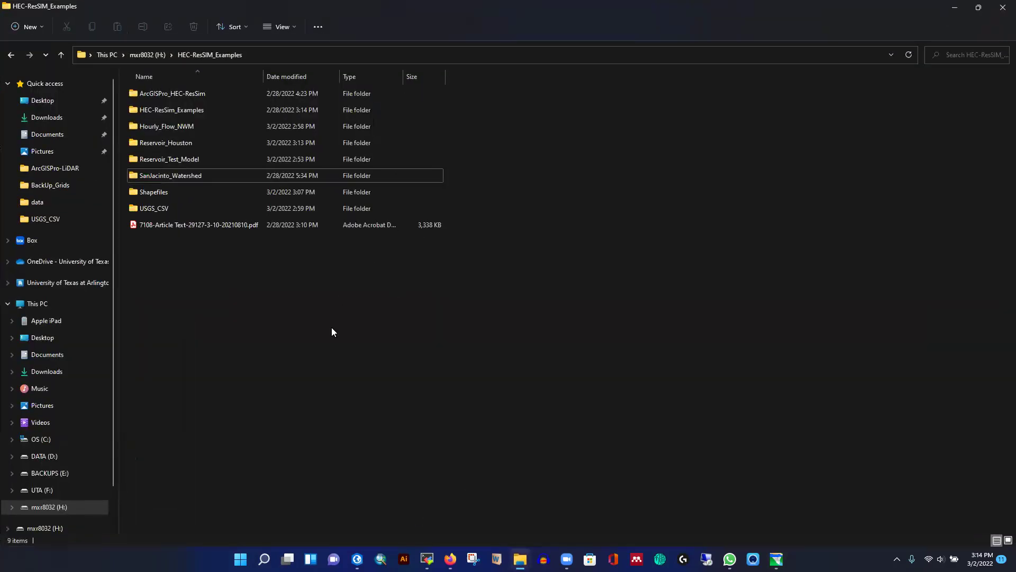
double_click(166, 145)
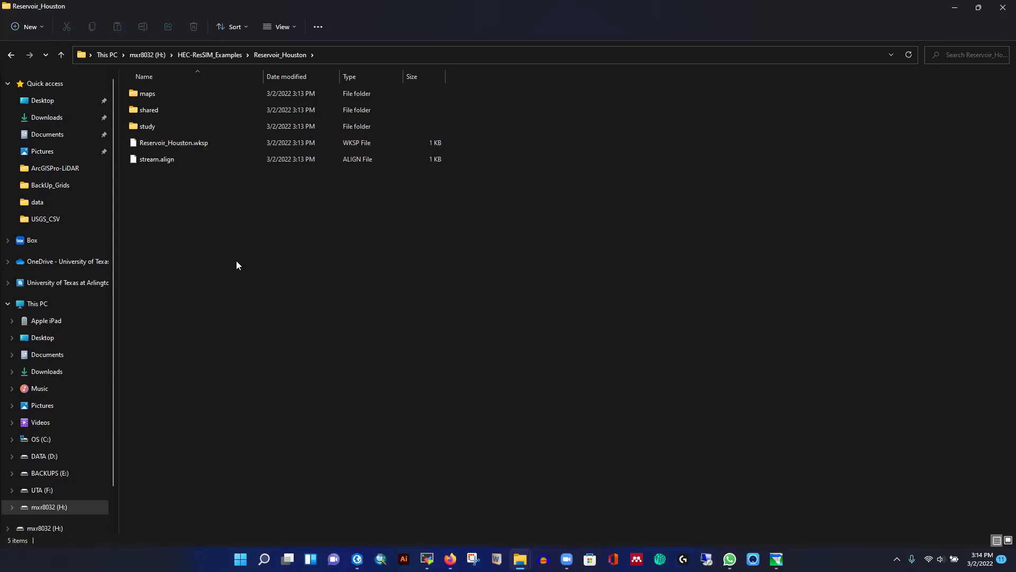
double_click(151, 94)
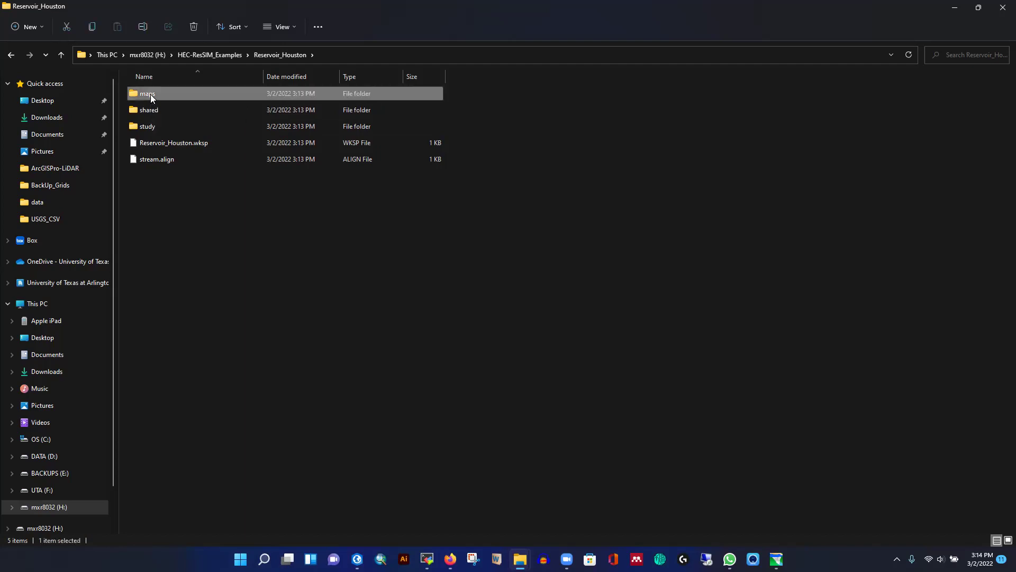
left_click(61, 55)
left_click(151, 112)
double_click(150, 112)
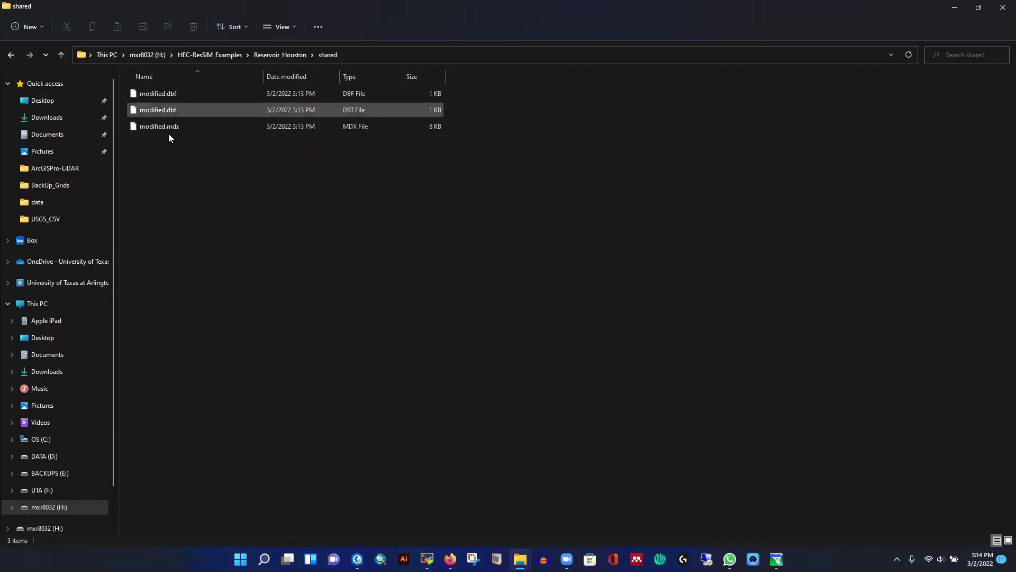
left_click(63, 54)
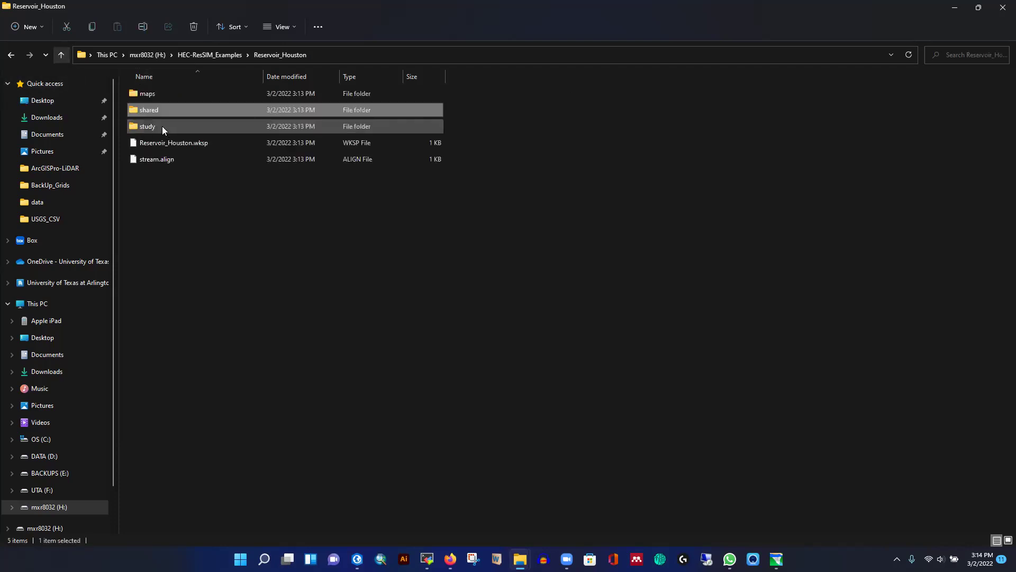
Examine the files generated in Reservoir_Houston's study folder.
double_click(148, 127)
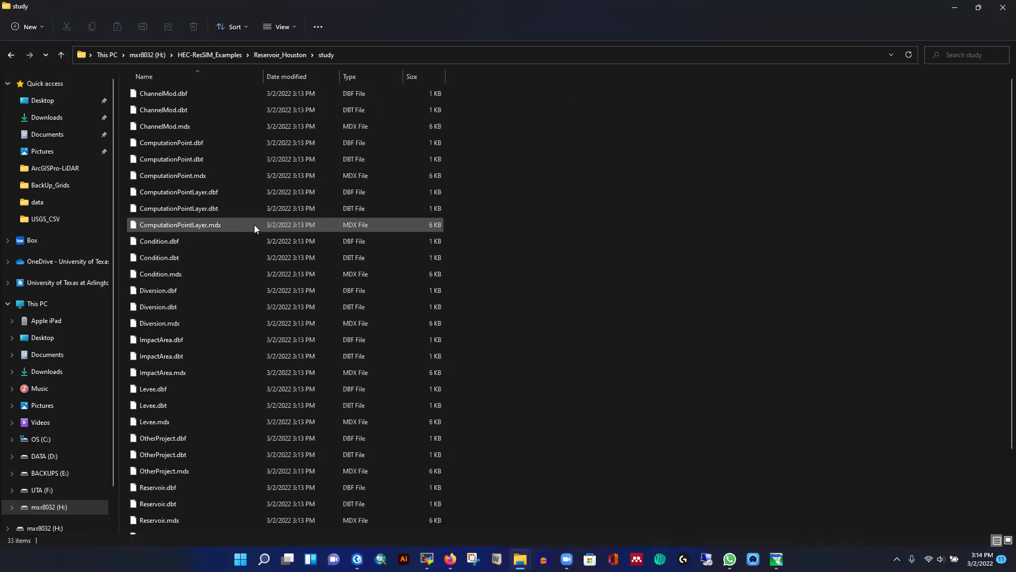
scroll(377, 282, "down", 3)
scroll(375, 283, "up", 3)
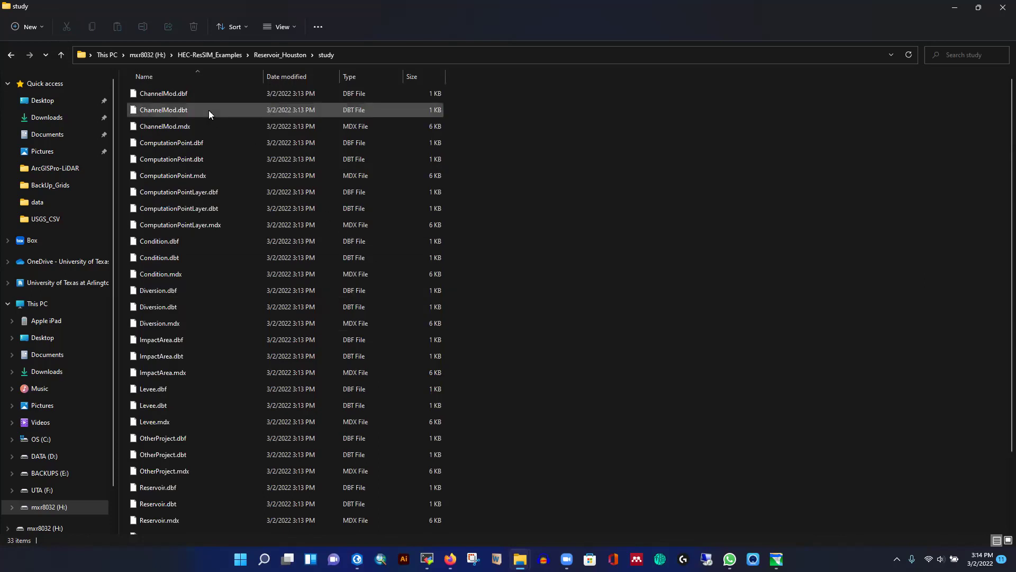
scroll(245, 311, "down", 2)
scroll(244, 310, "up", 2)
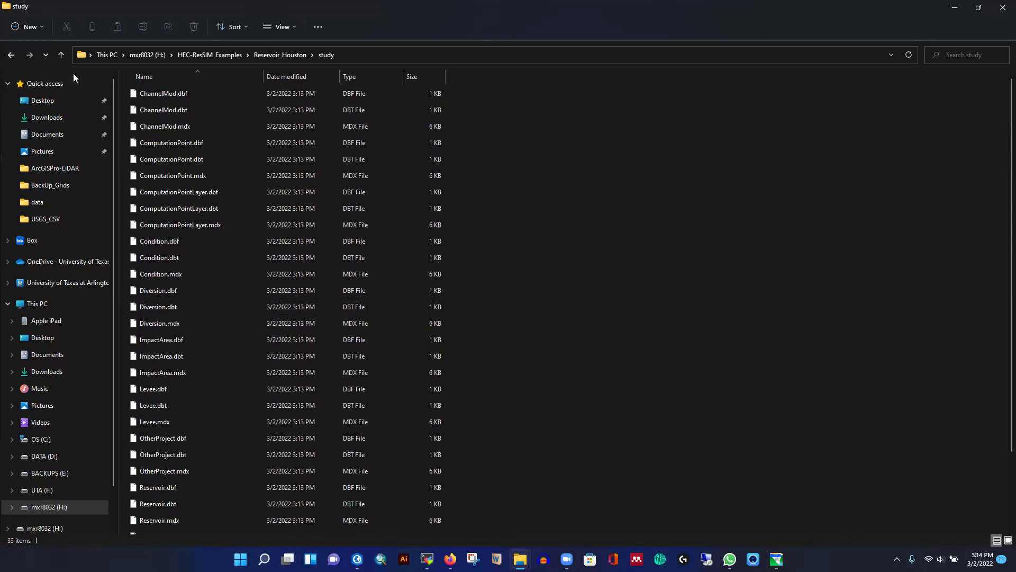
left_click(61, 56)
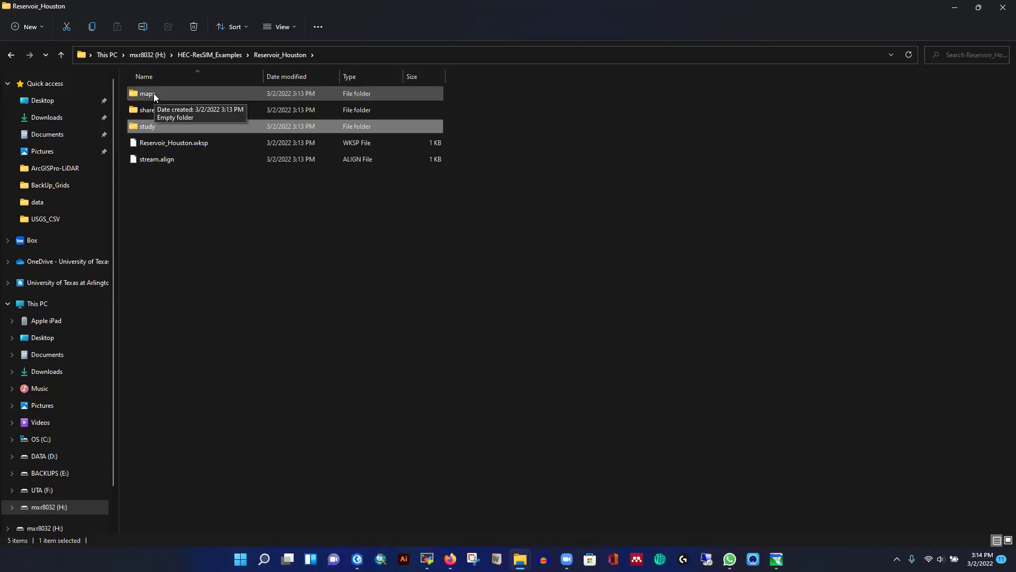
Copy all files from the maps folder of Reservoir_Test_Model in HEC-ResSIM_Examples.
left_click(60, 55)
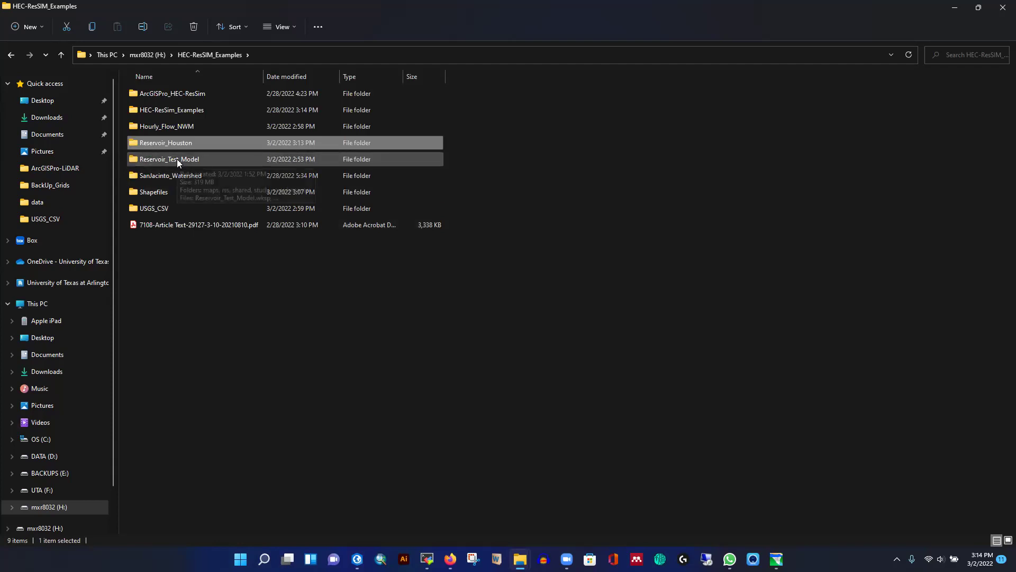
double_click(177, 159)
double_click(155, 93)
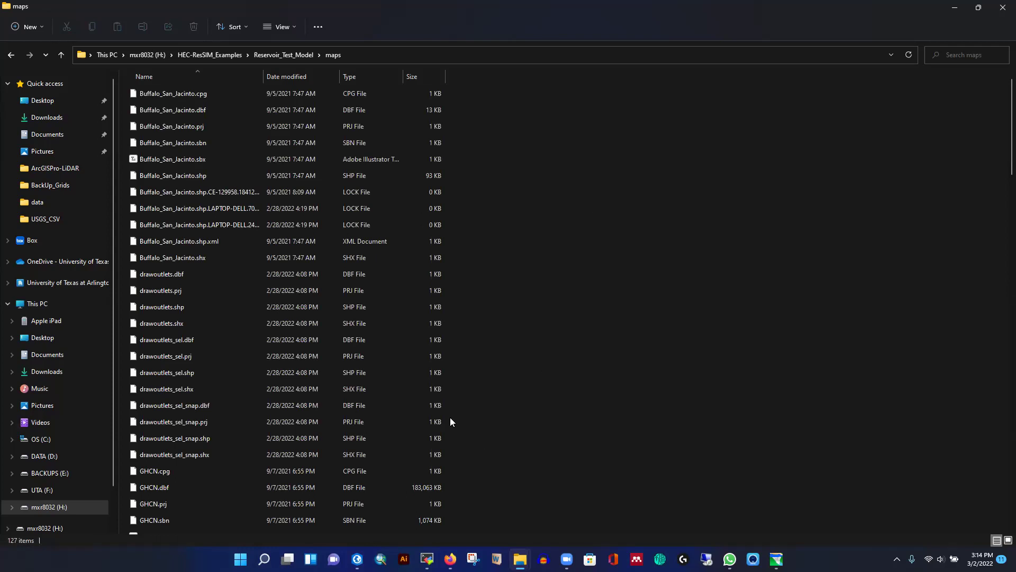
mouse_move(357, 559)
key("ctrl+a")
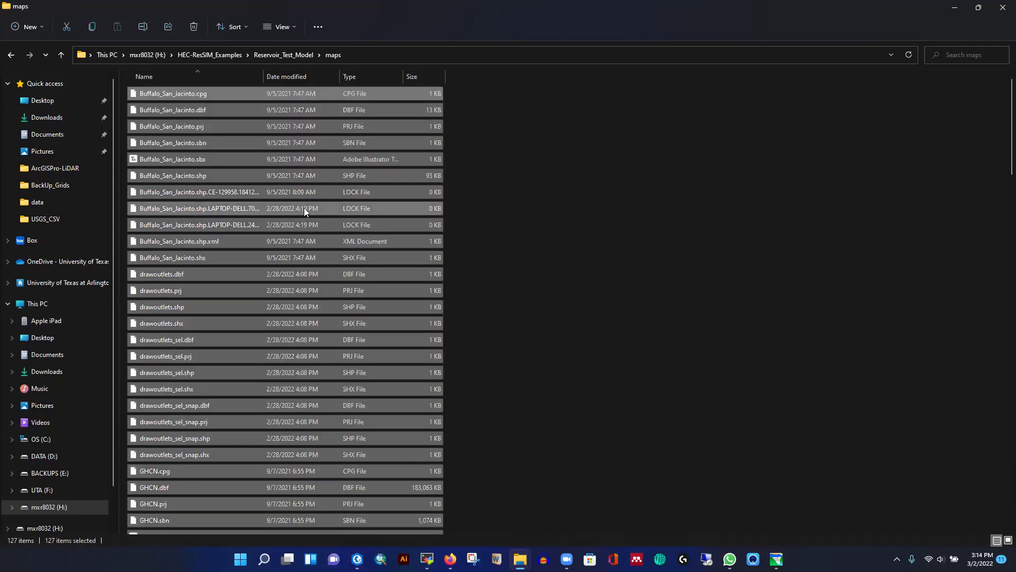
key("ctrl+c")
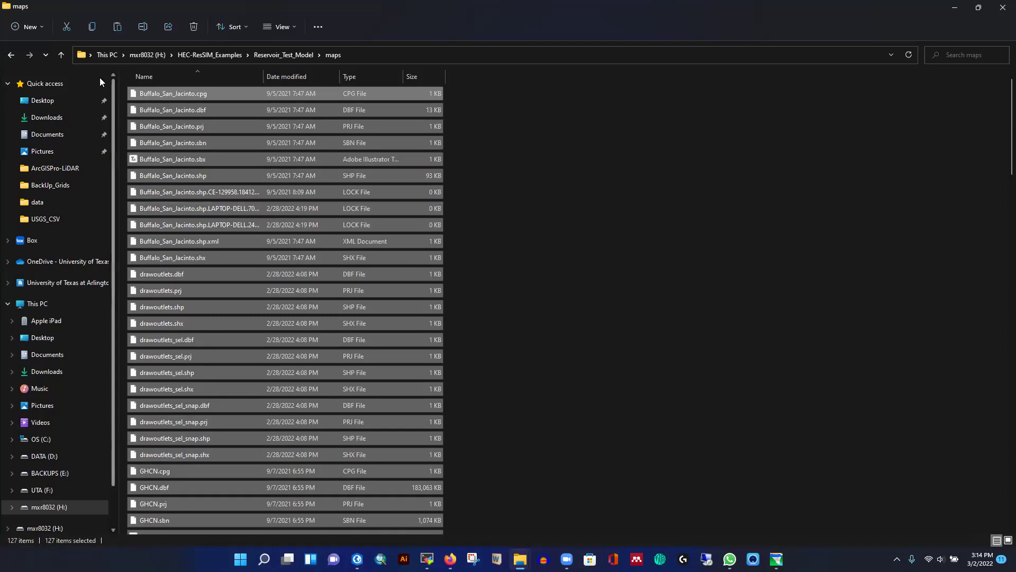
Paste the copied map files into Reservoir_Houston's maps folder.
left_click(62, 55)
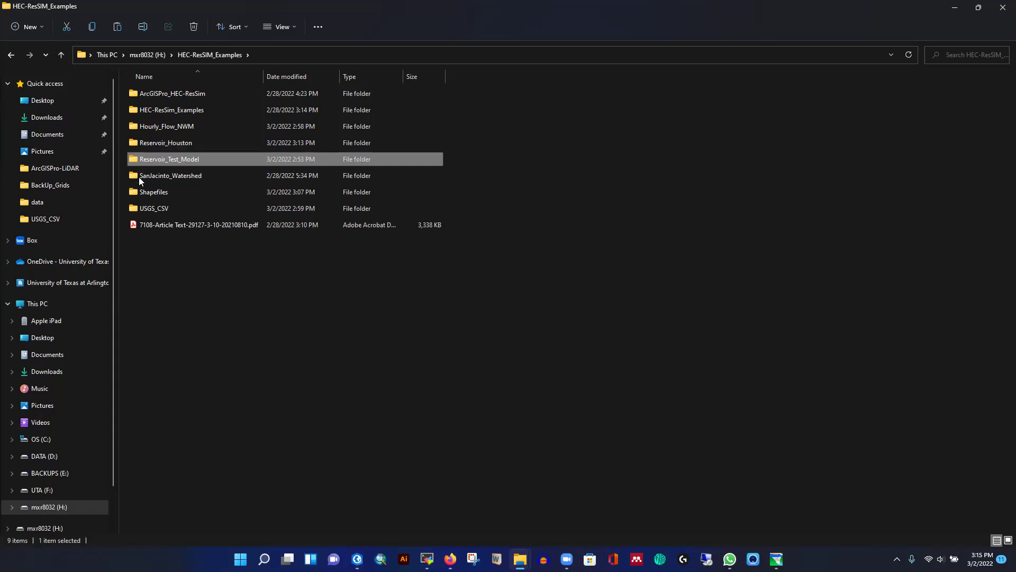
double_click(180, 143)
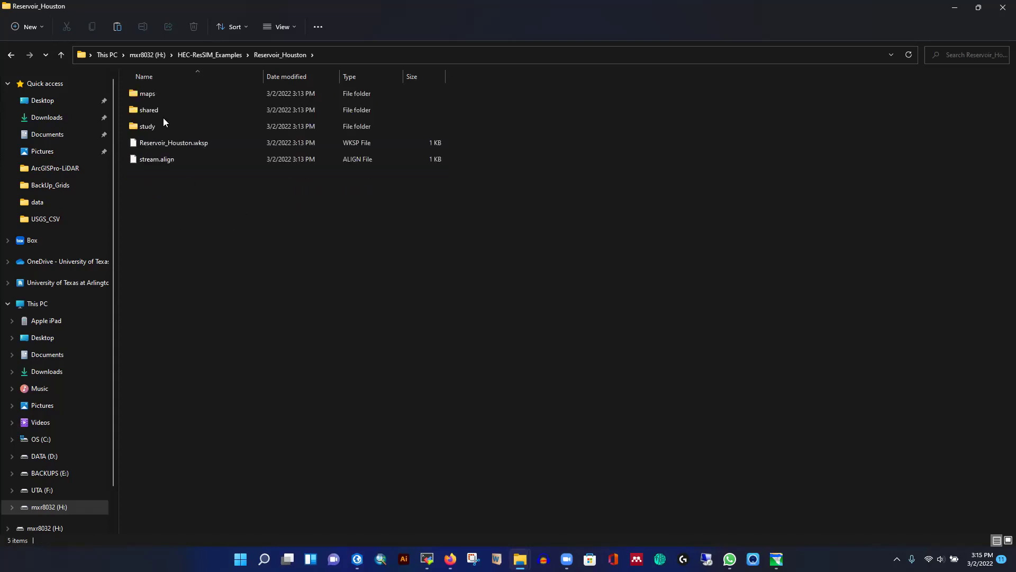
double_click(158, 97)
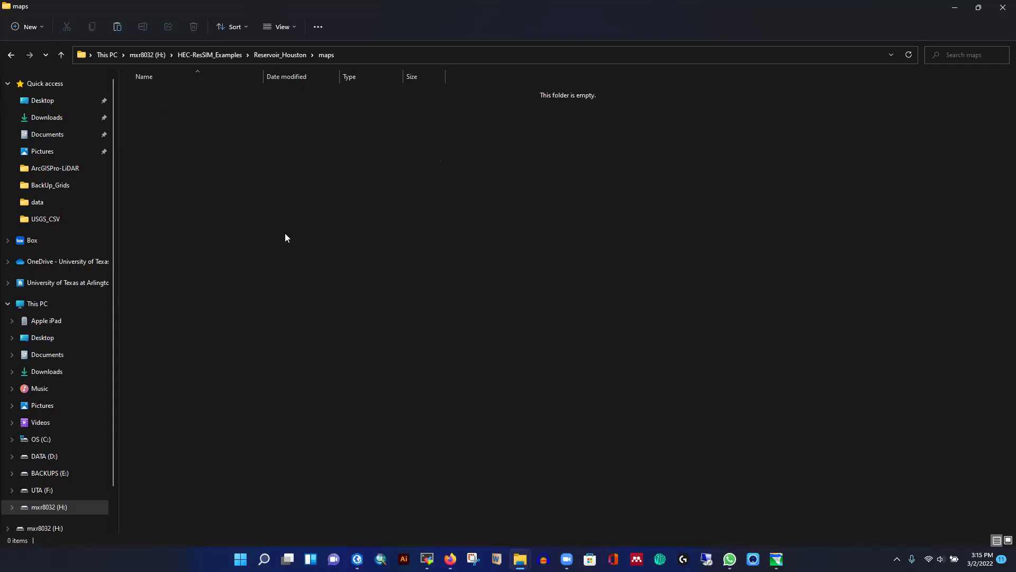
key("ctrl+v")
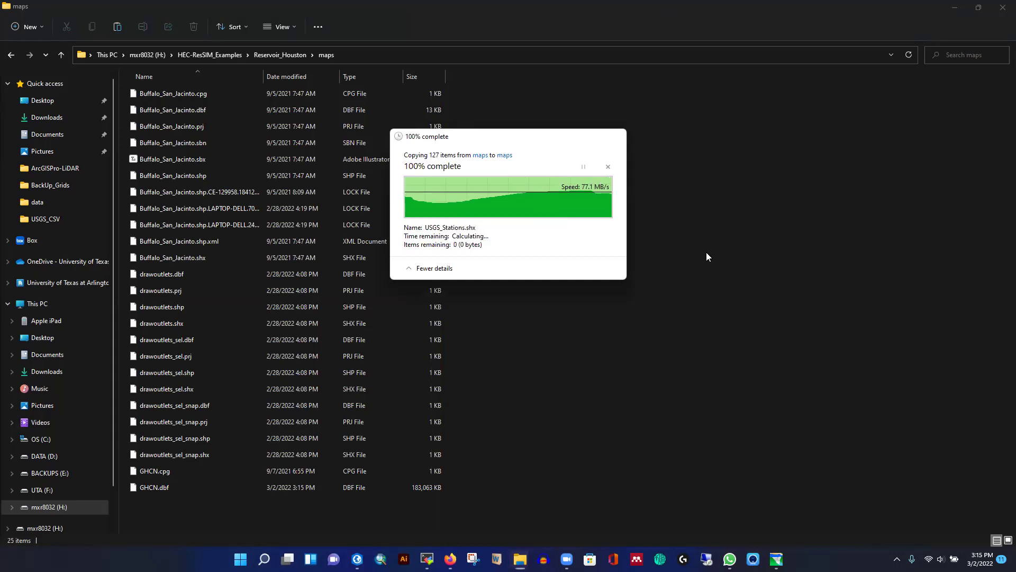
left_click(600, 212)
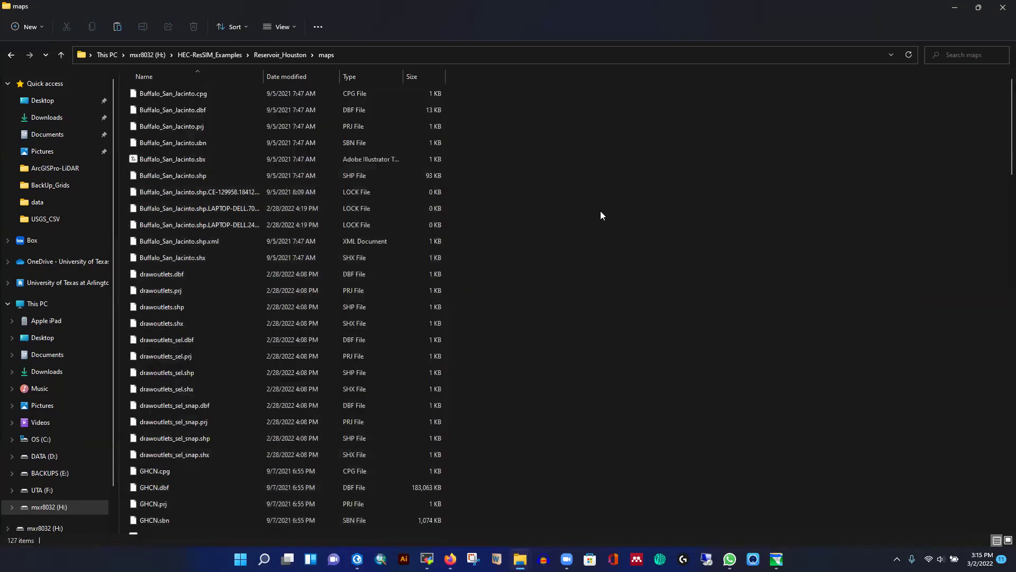
Switch back to HEC-ResSim and allow editing of the Reservoir_Houston watershed.
left_click(954, 7)
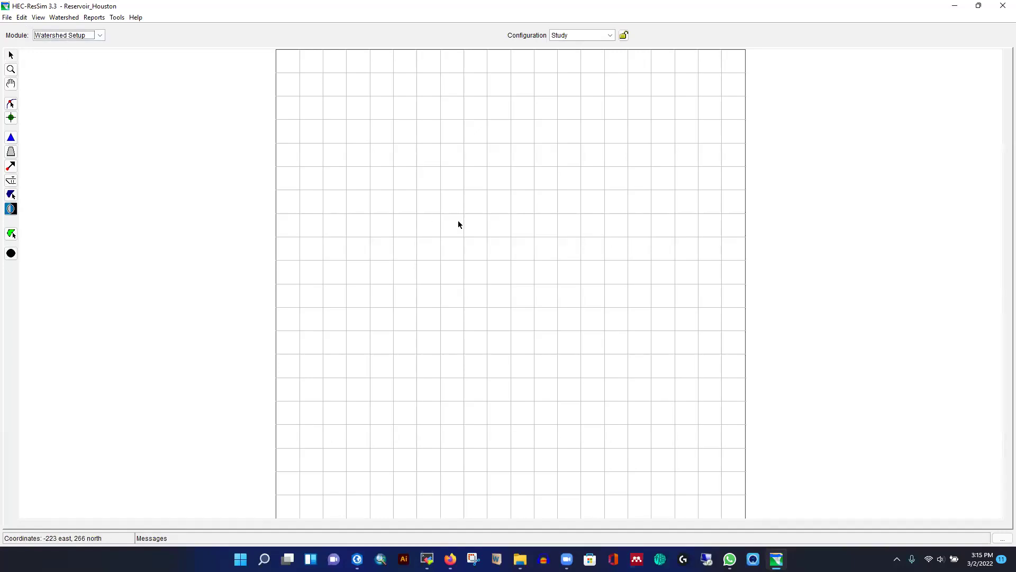
left_click(22, 17)
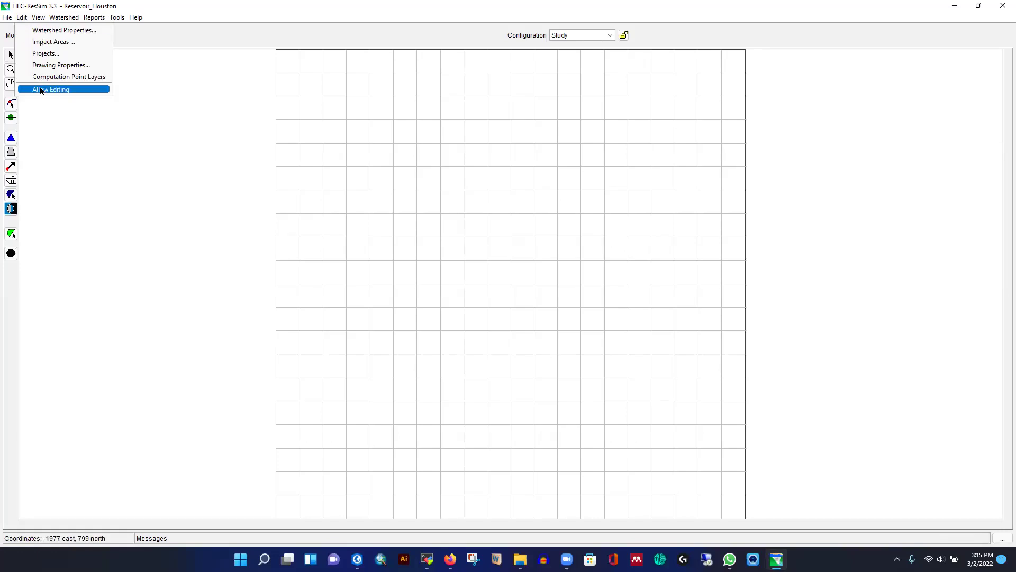
left_click(42, 89)
Open the Layer Selector for the watershed and allow layer editing.
left_click(39, 17)
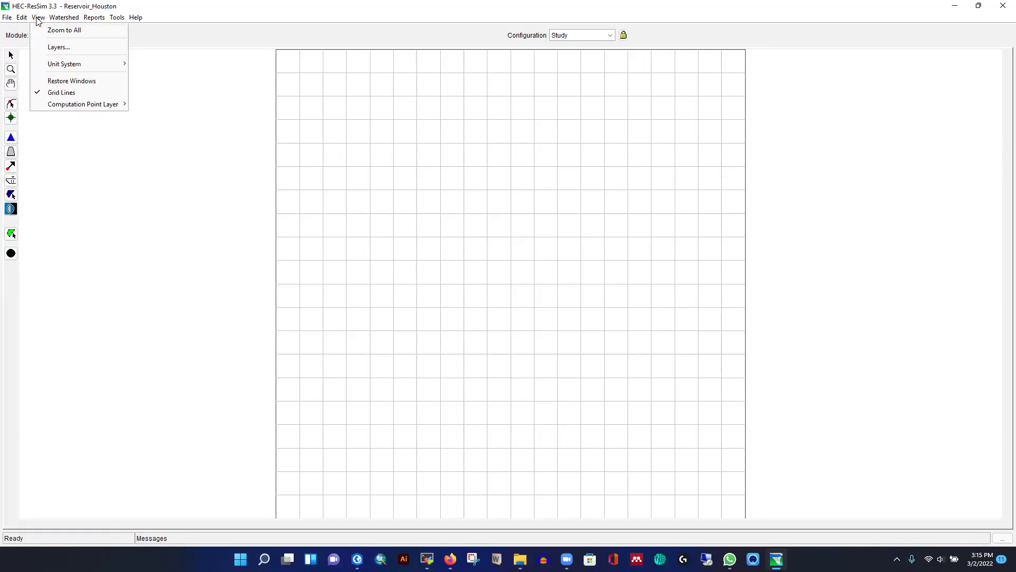
left_click(52, 47)
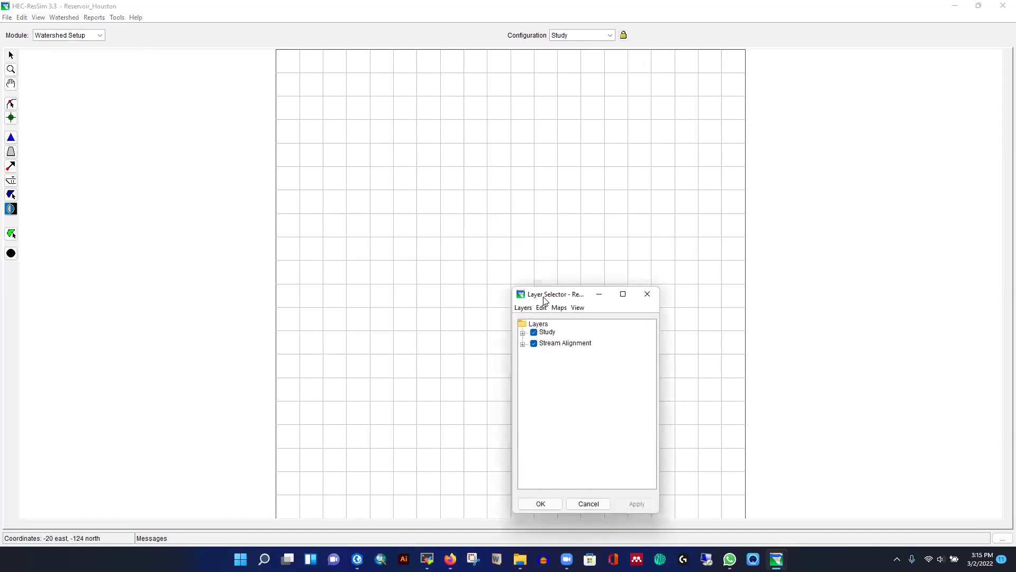
left_click_drag(537, 296, 332, 104)
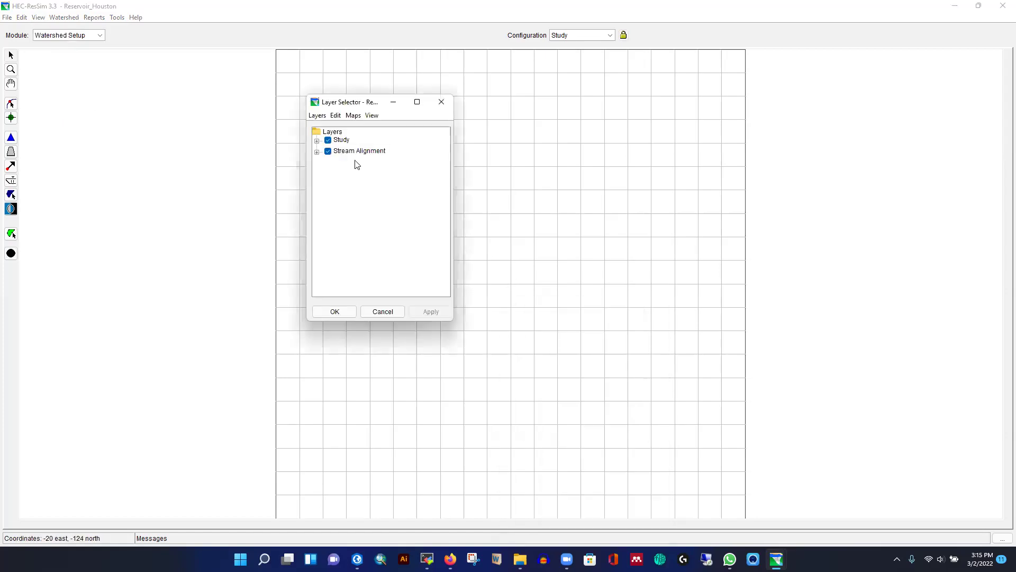
left_click(336, 115)
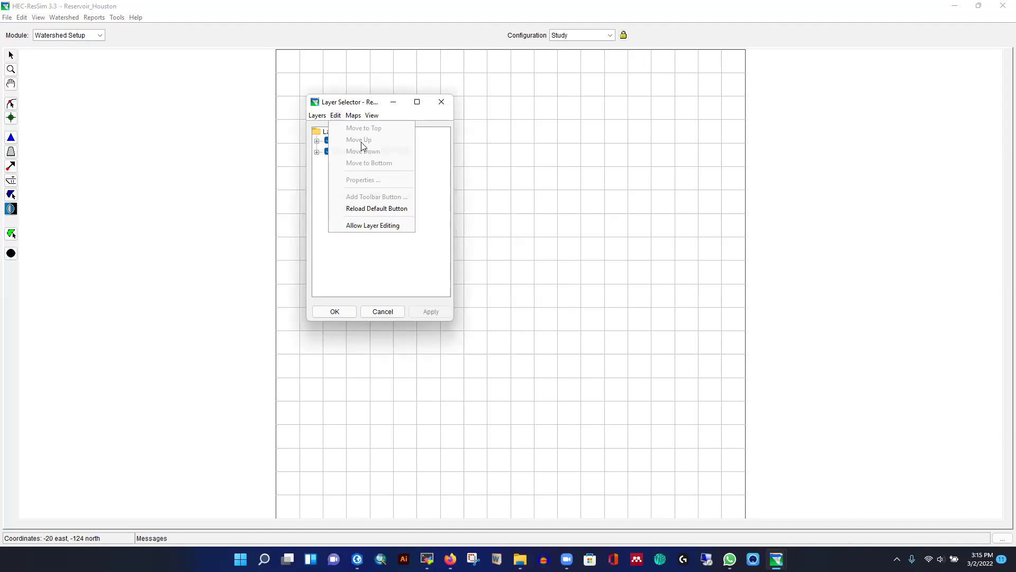
mouse_move(353, 117)
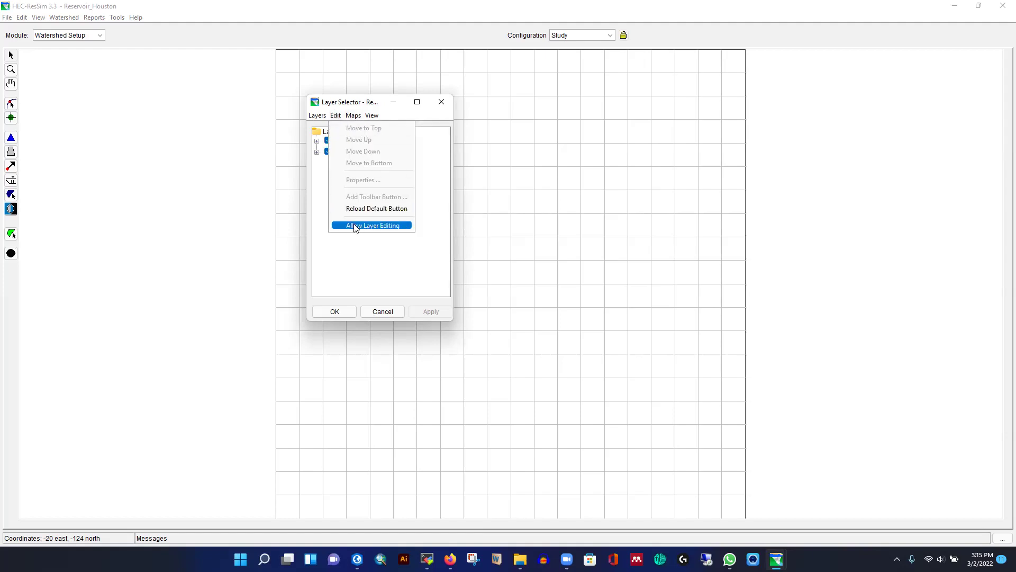
left_click(355, 226)
Add the river shapefile riv1.shp from the watershed's maps folder as a map layer.
left_click(353, 116)
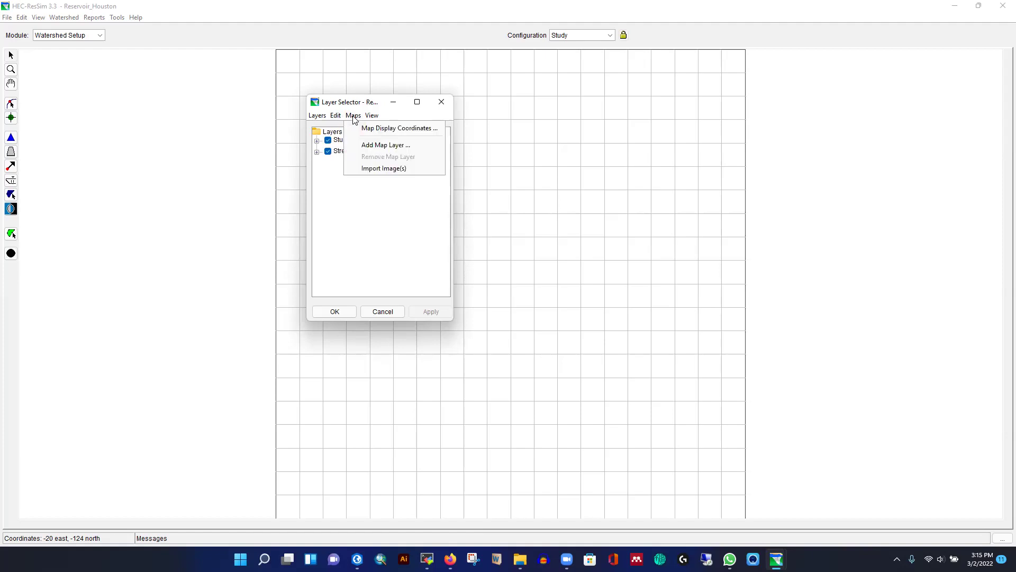
left_click(369, 146)
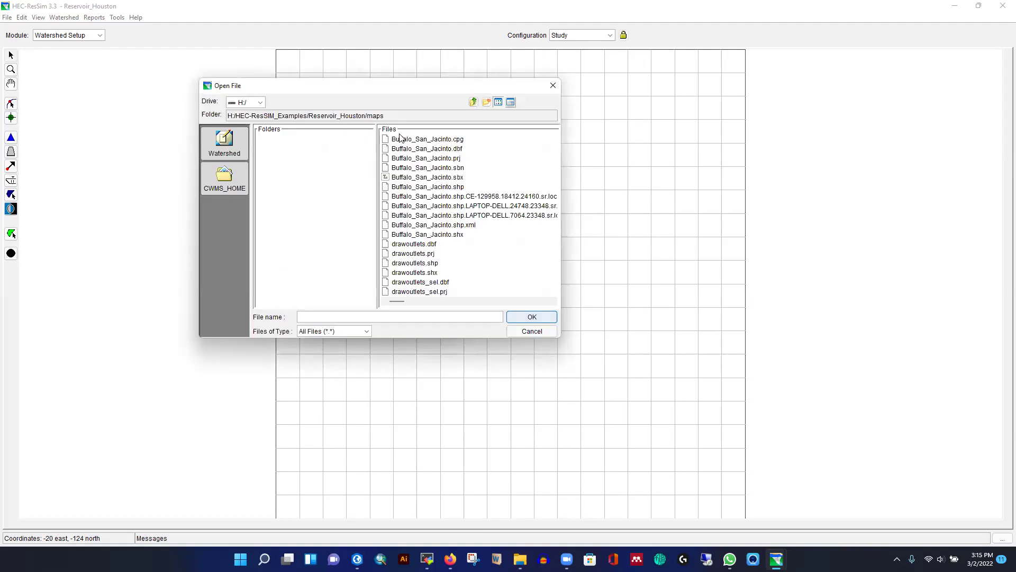
scroll(431, 193, "down", 10)
scroll(433, 201, "up", 3)
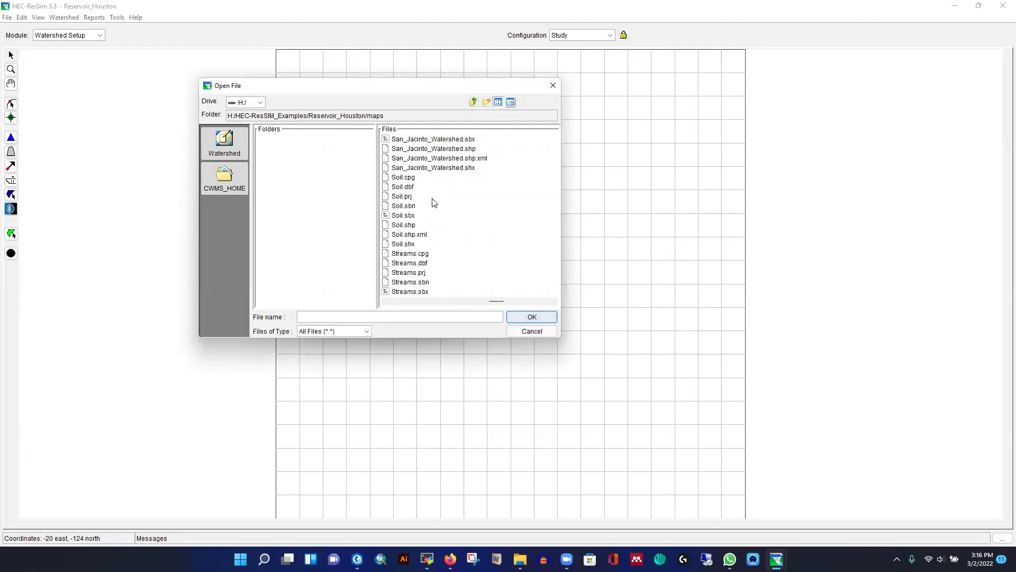
scroll(433, 202, "up", 5)
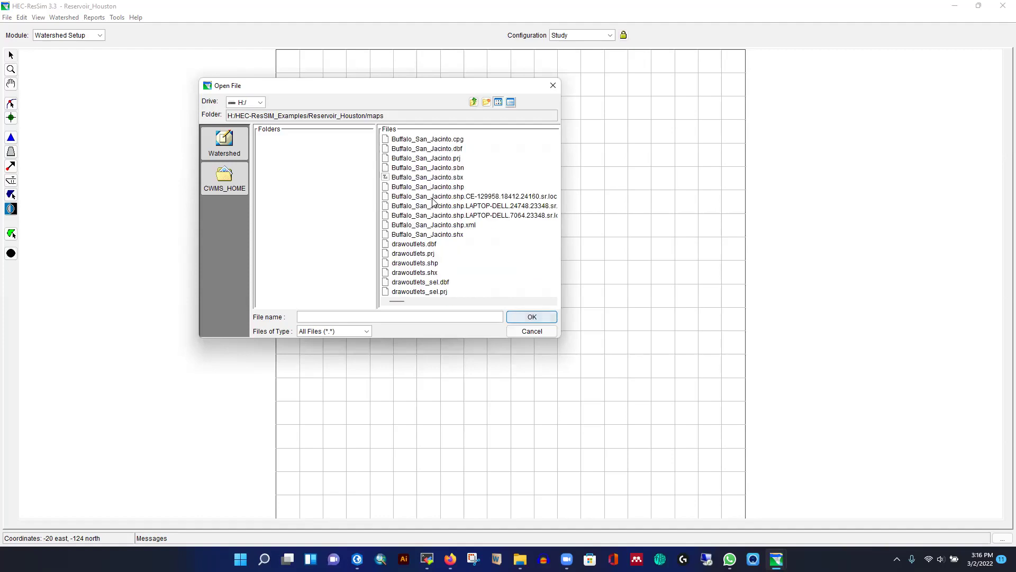
scroll(432, 202, "down", 3)
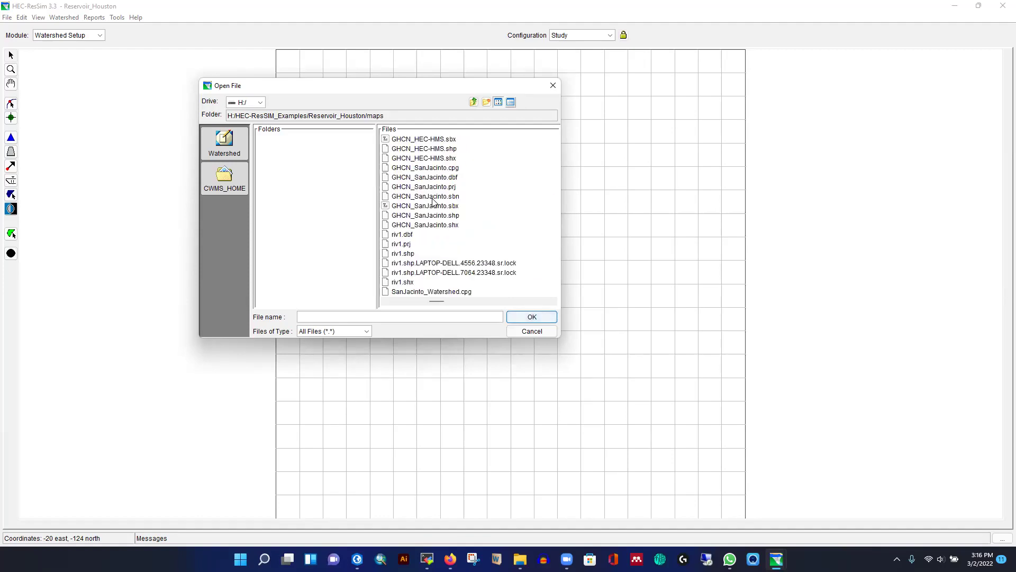
left_click(404, 255)
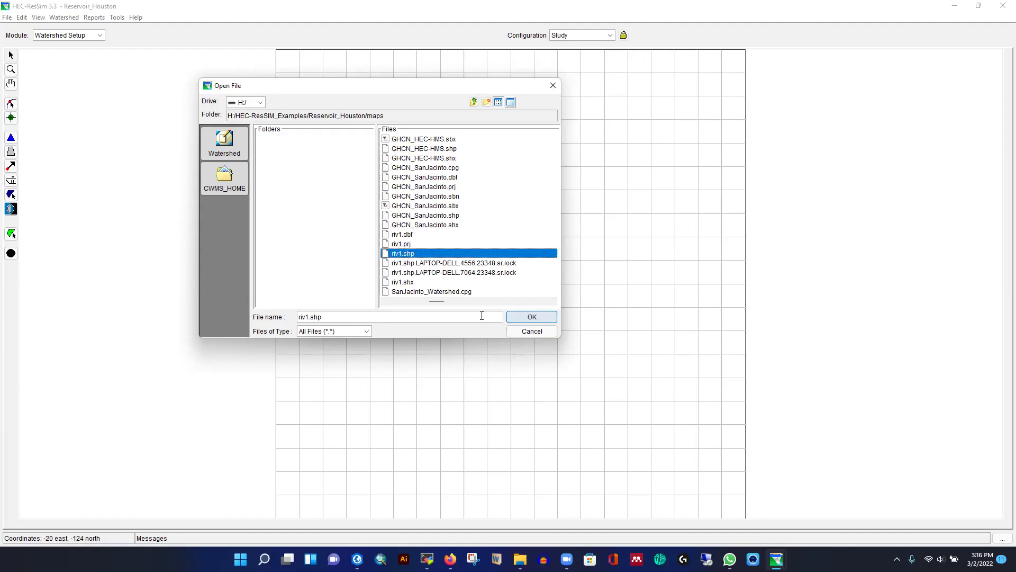
left_click(530, 316)
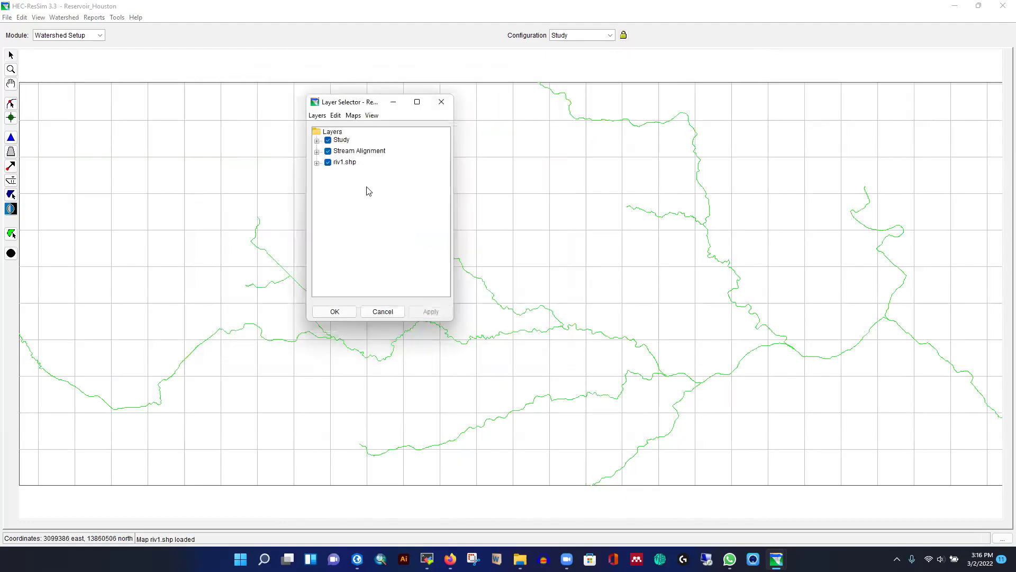
Open the line properties of the riv1.shp layer and set its line color to blue.
left_click(316, 163)
left_click(346, 165)
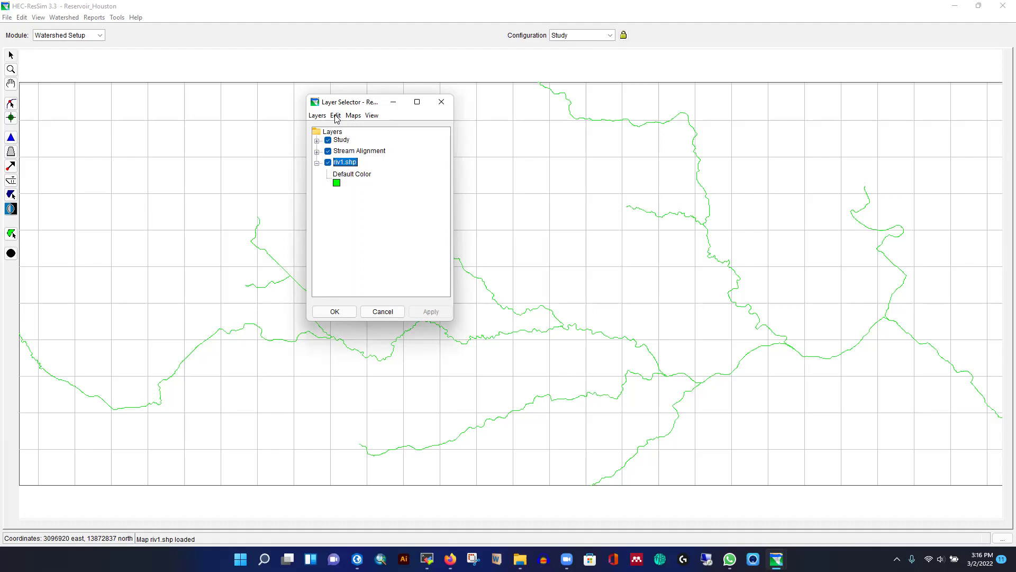
left_click(336, 116)
left_click(362, 181)
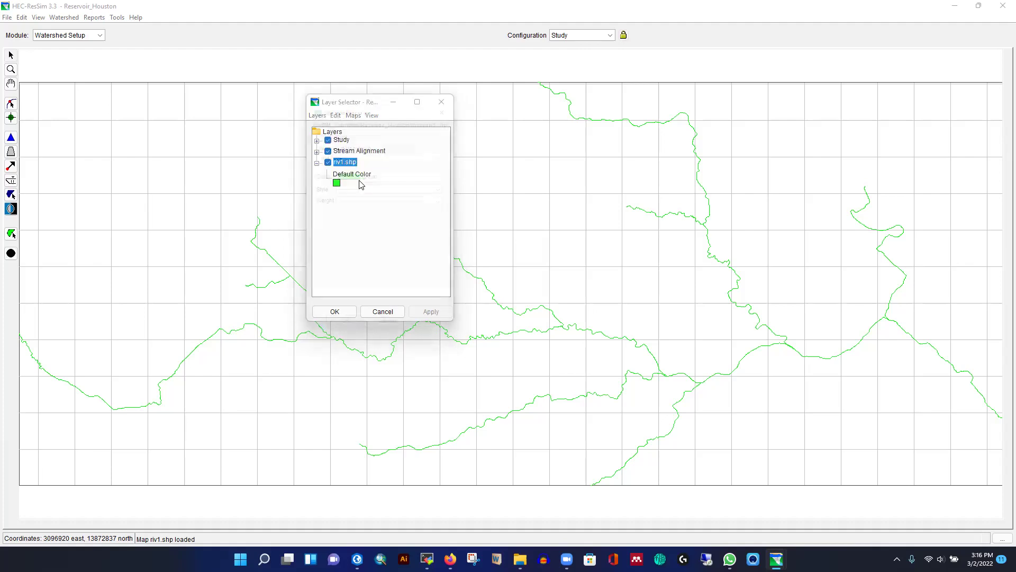
left_click(451, 173)
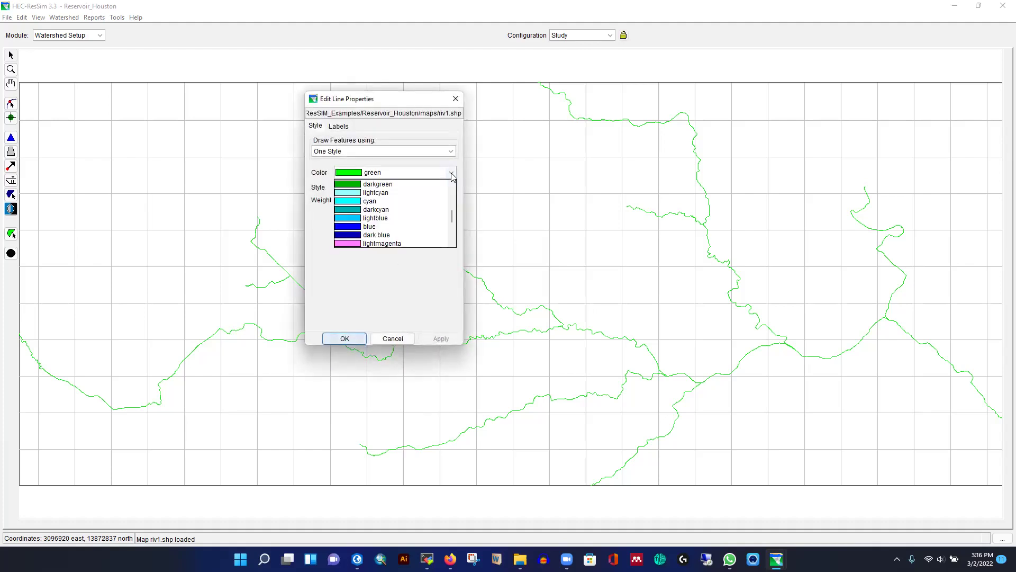
left_click(354, 229)
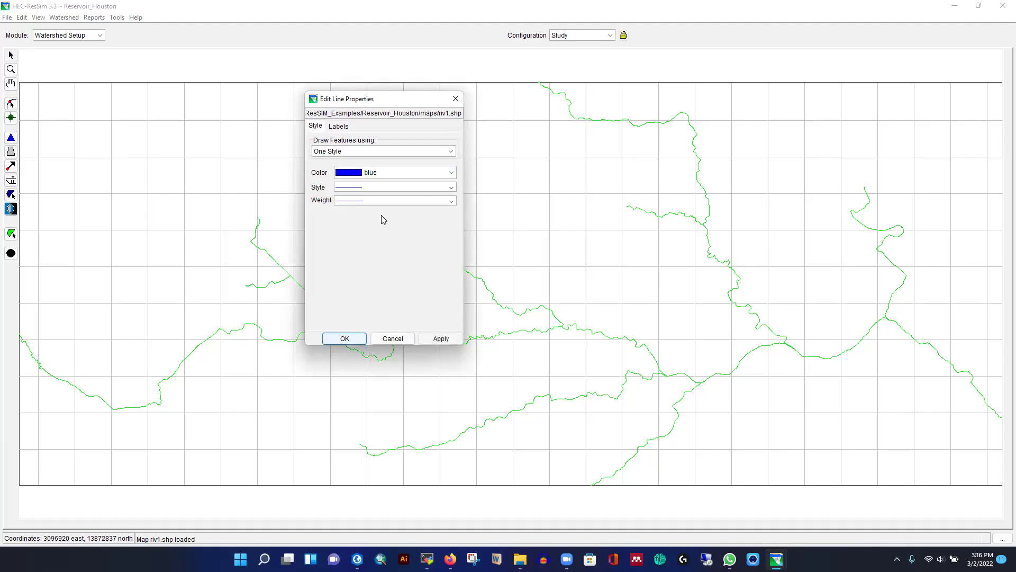
Give the riv1.shp lines a thicker weight and apply the layer changes to the map.
left_click(451, 201)
left_click(354, 225)
left_click(436, 340)
left_click(342, 338)
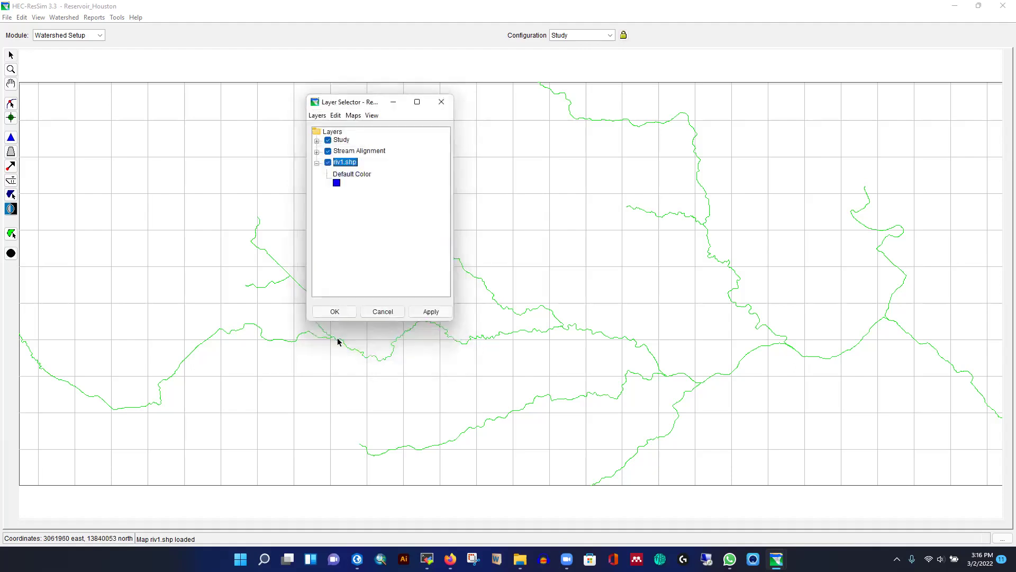
left_click(425, 313)
left_click(335, 311)
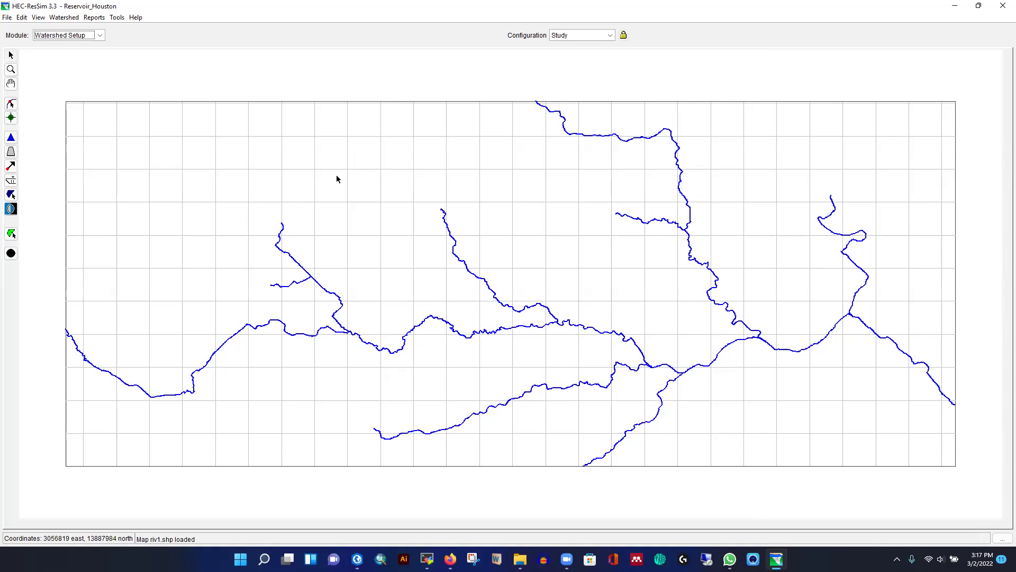
left_click(10, 118)
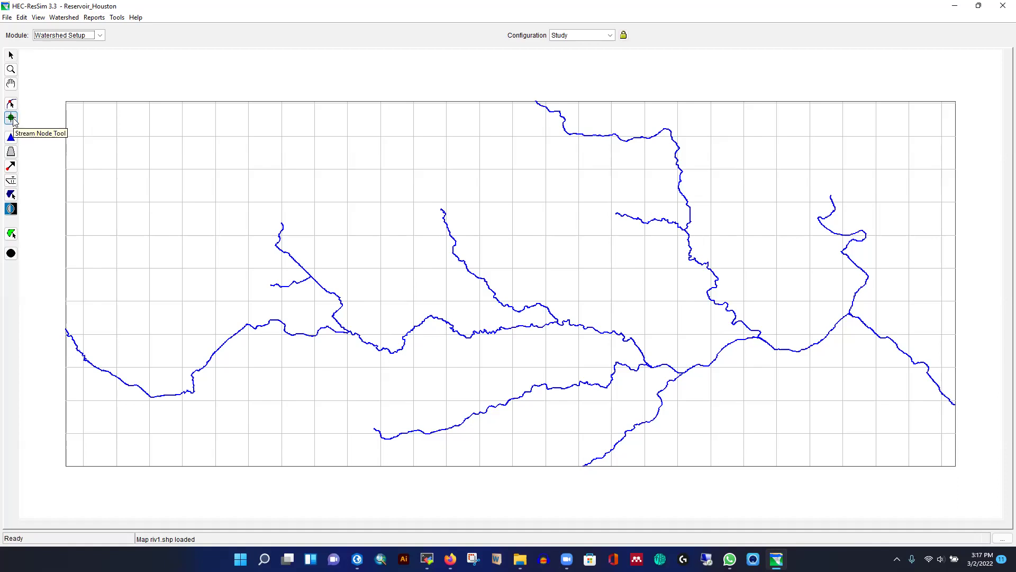
left_click(12, 138)
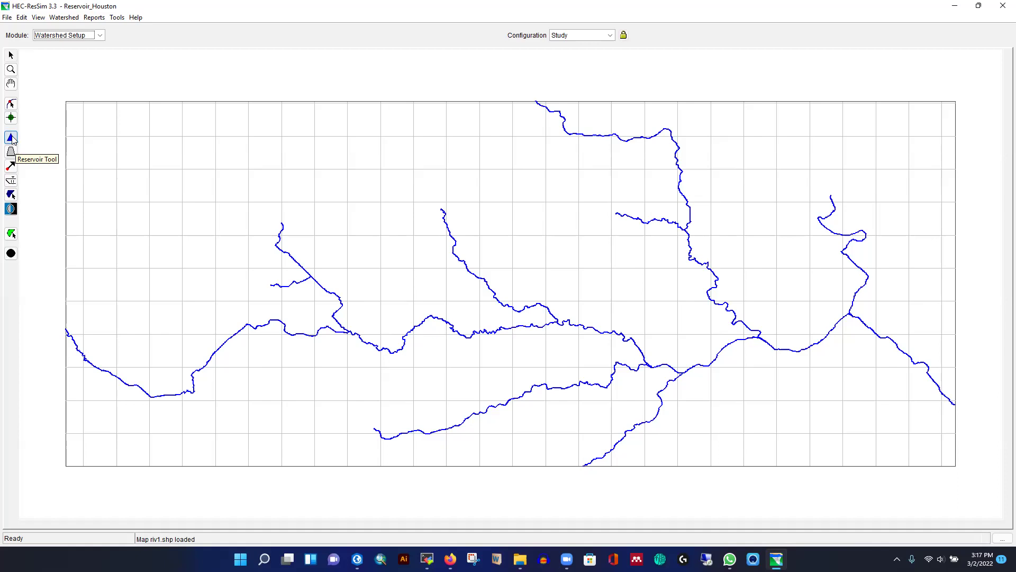
left_click(12, 138)
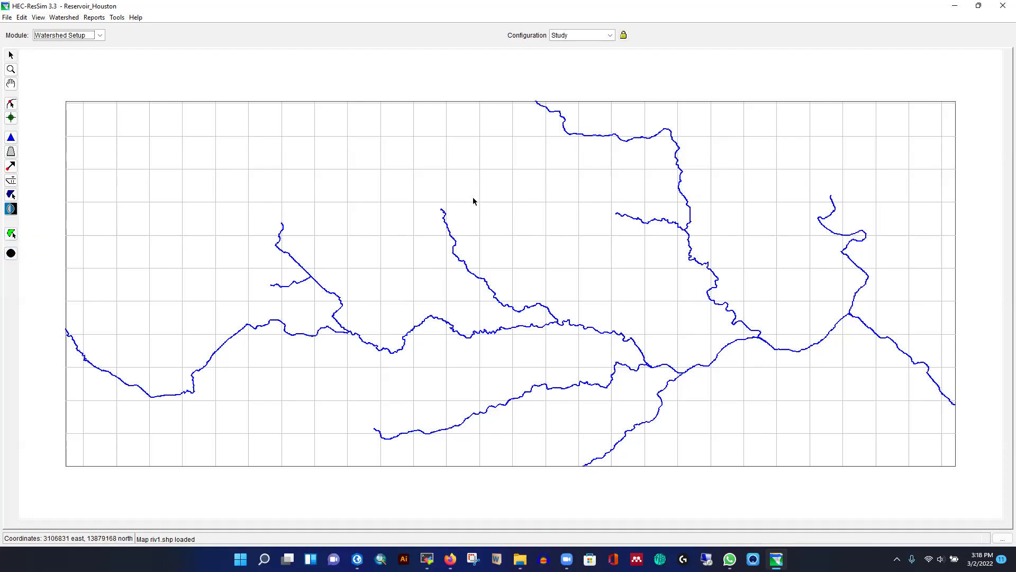
left_click(12, 254)
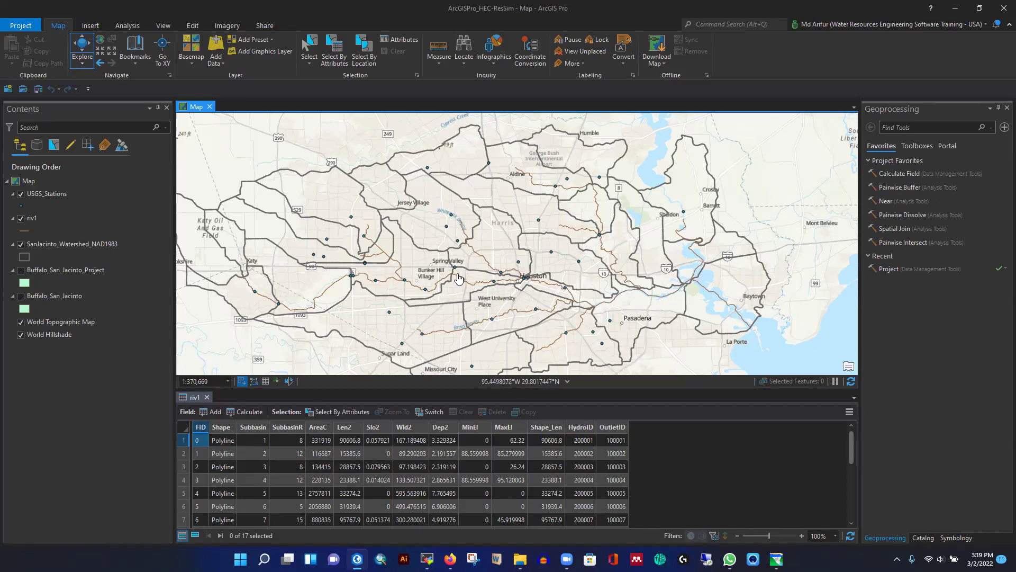
left_click(954, 8)
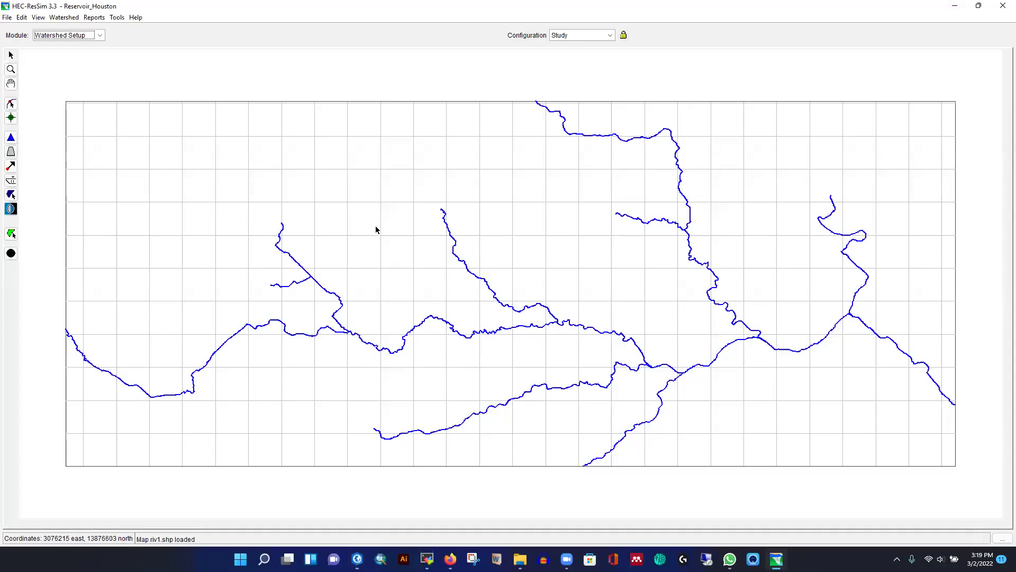
Start importing a stream alignment from riv1.shp and check the shapefile's attribute fields in ArcGIS Pro.
left_click(62, 18)
mouse_move(143, 54)
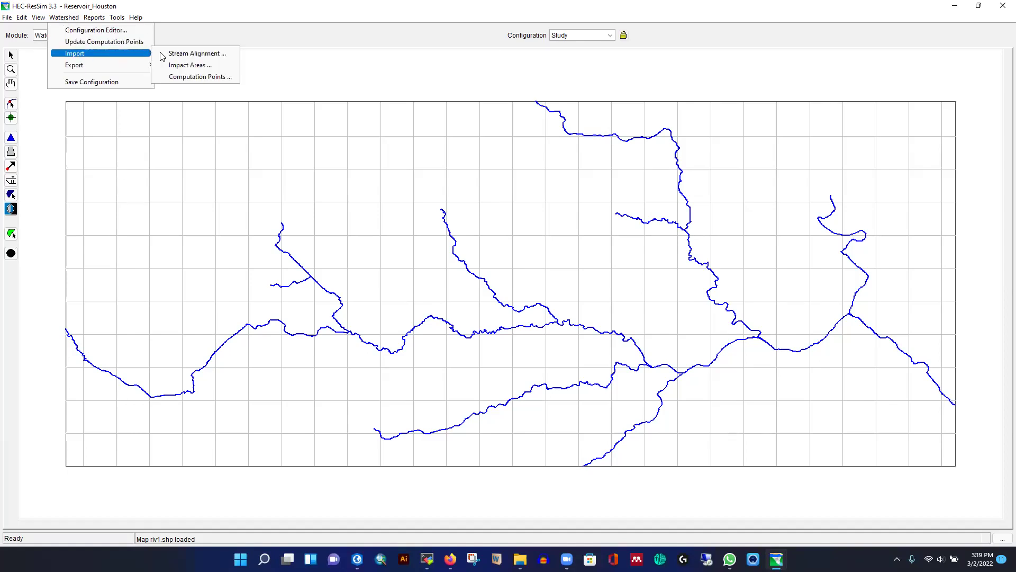
left_click(179, 54)
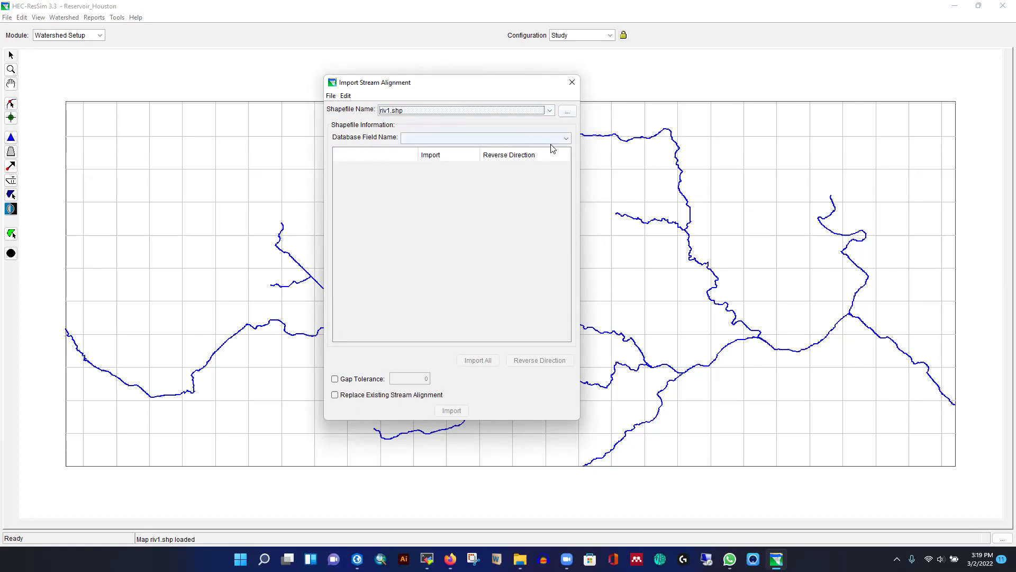
key("alt+Tab")
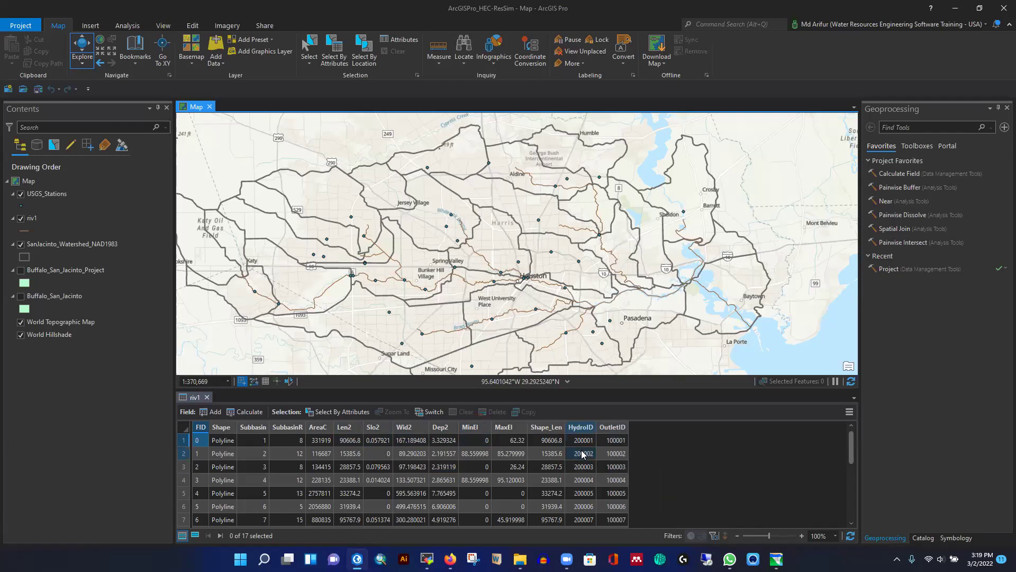
left_click(955, 9)
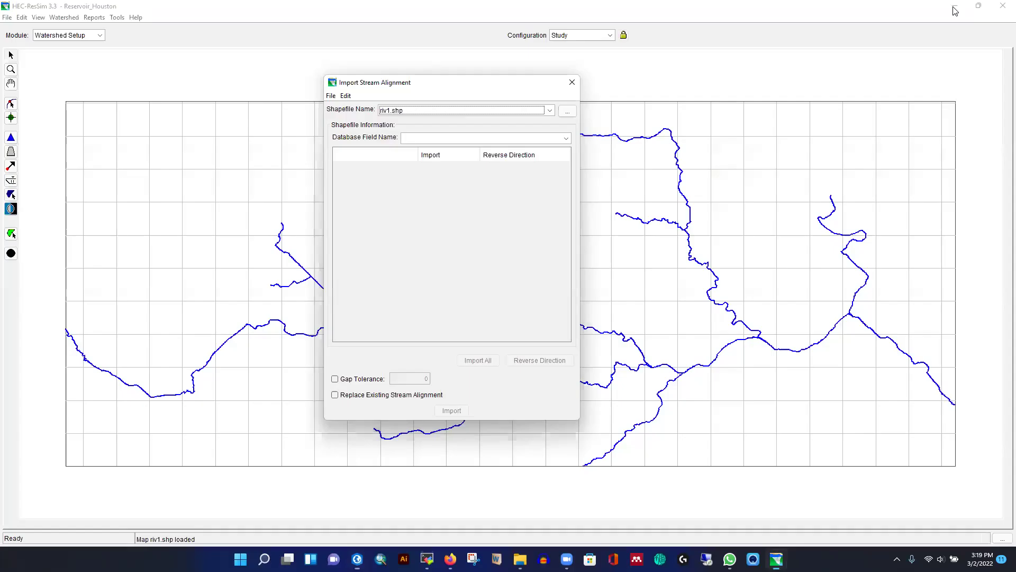
Import all the riv1.shp streams as the stream alignment, using HydroID as the database field name.
left_click(566, 138)
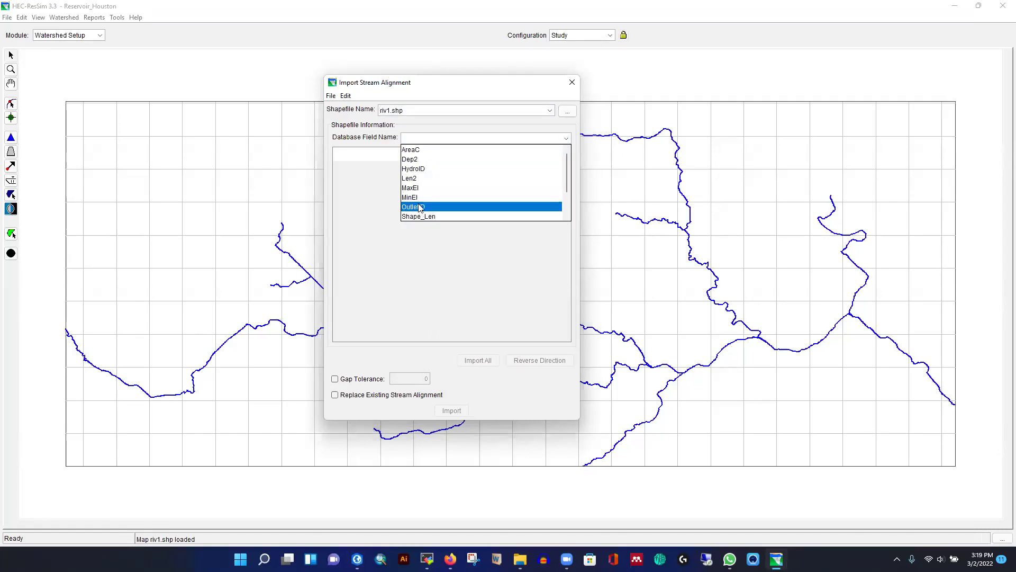
left_click(415, 169)
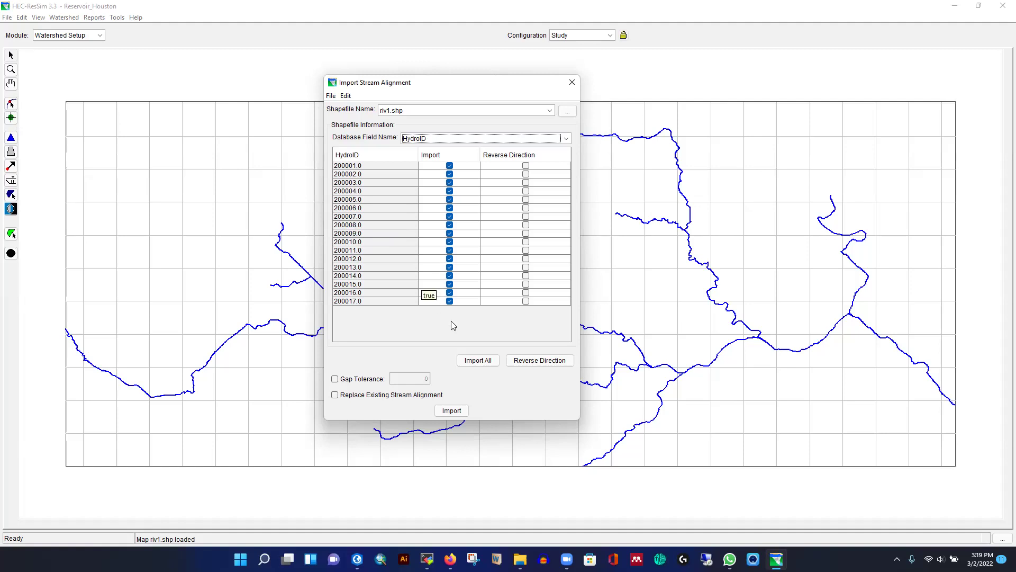
left_click(452, 411)
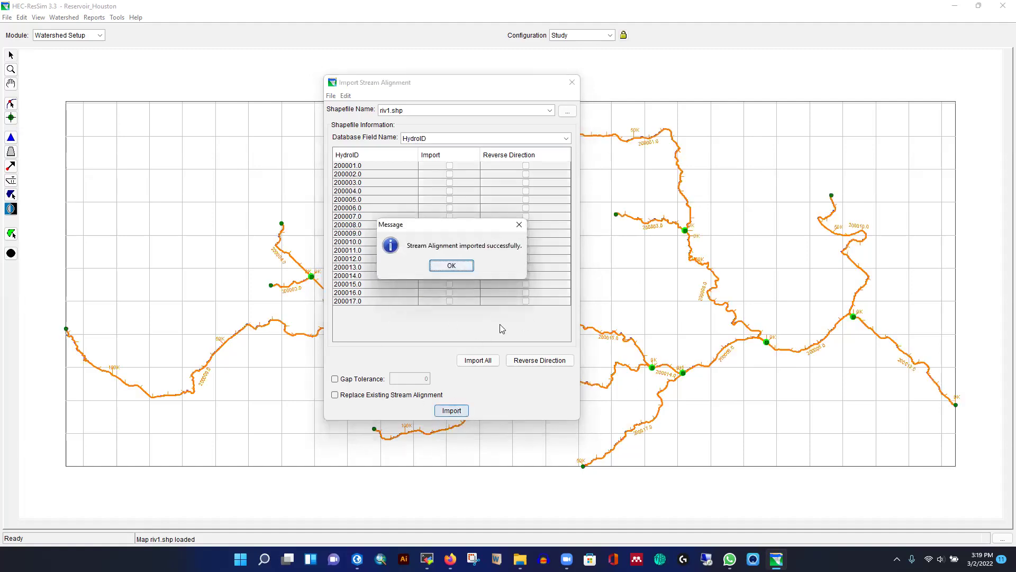
left_click(450, 265)
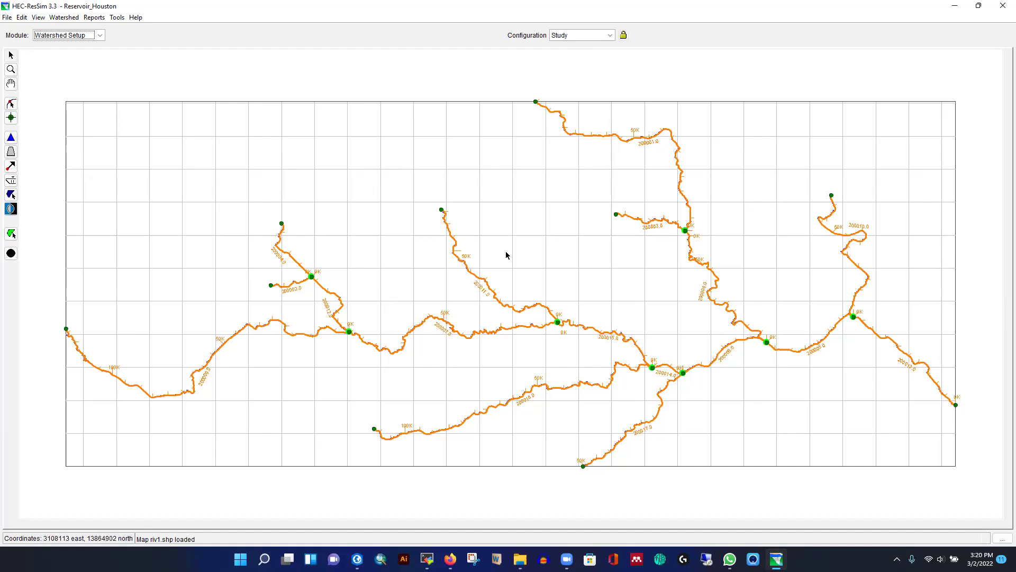
Draw a reservoir along stream 200009.0 from about station 111,700 to about station 26,800 and name it Reservoir A.
left_click(11, 118)
left_click(11, 139)
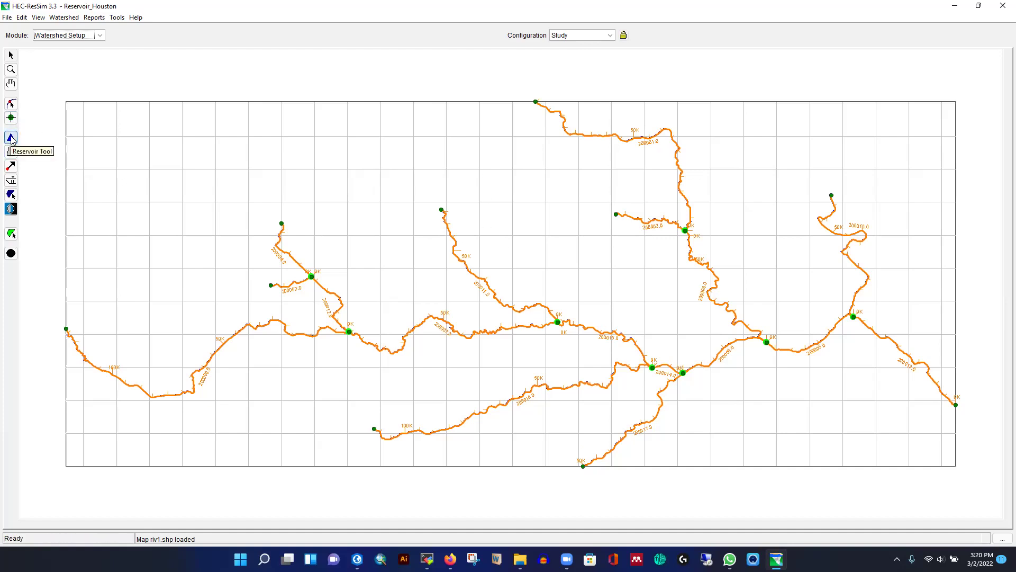
left_click(12, 139)
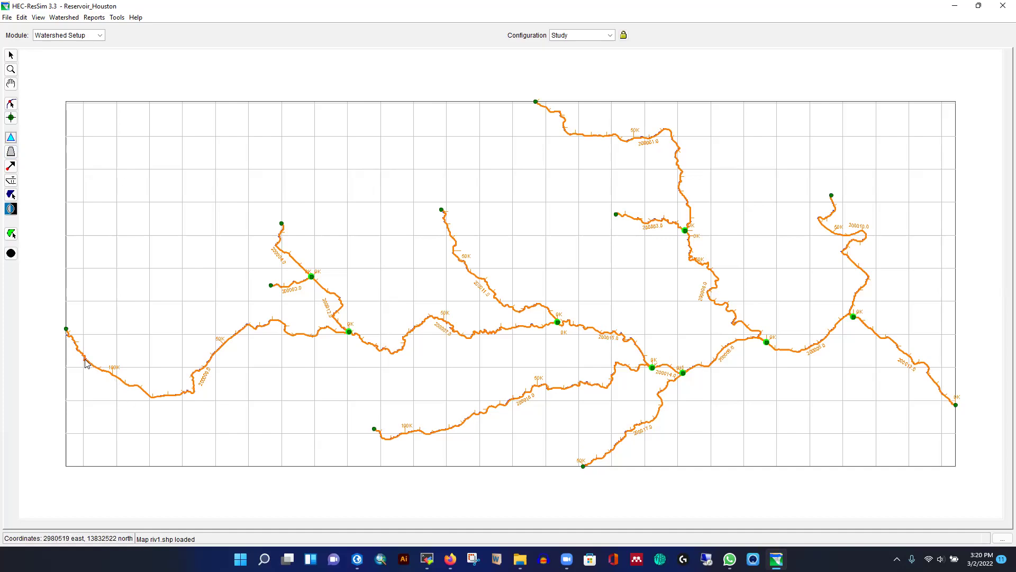
mouse_move(87, 362)
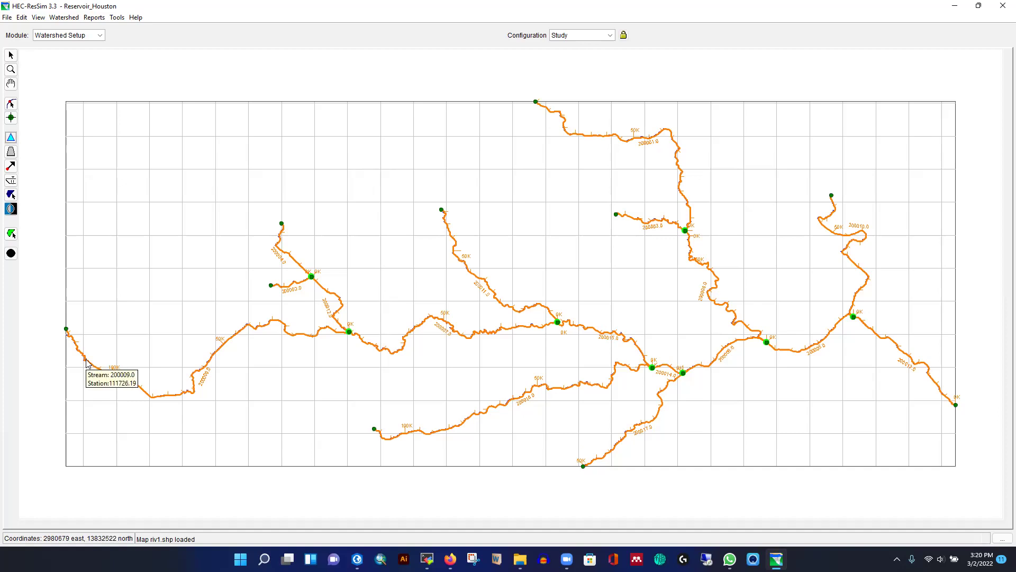
left_click(85, 359)
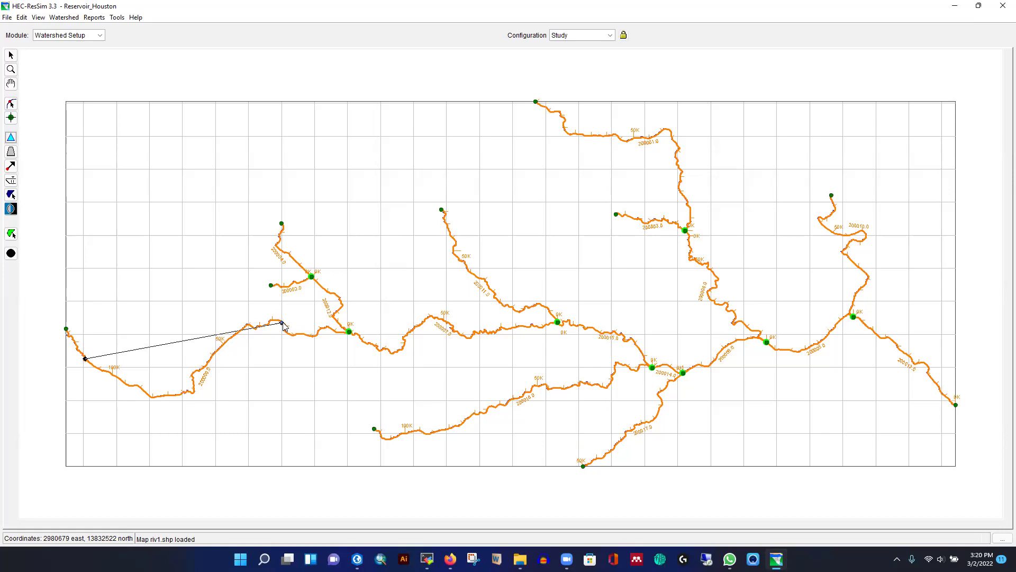
mouse_move(282, 323)
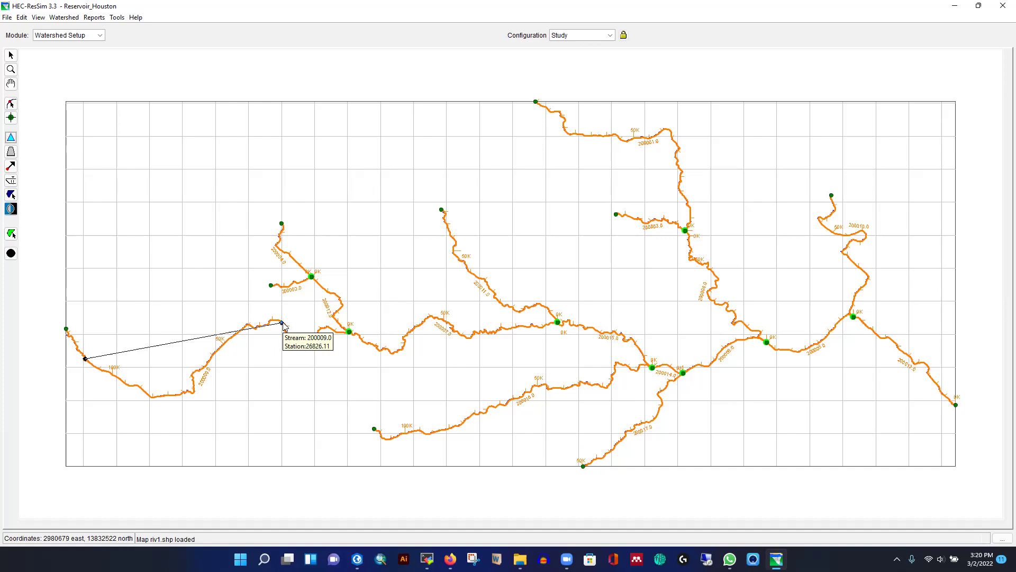
left_click(282, 323)
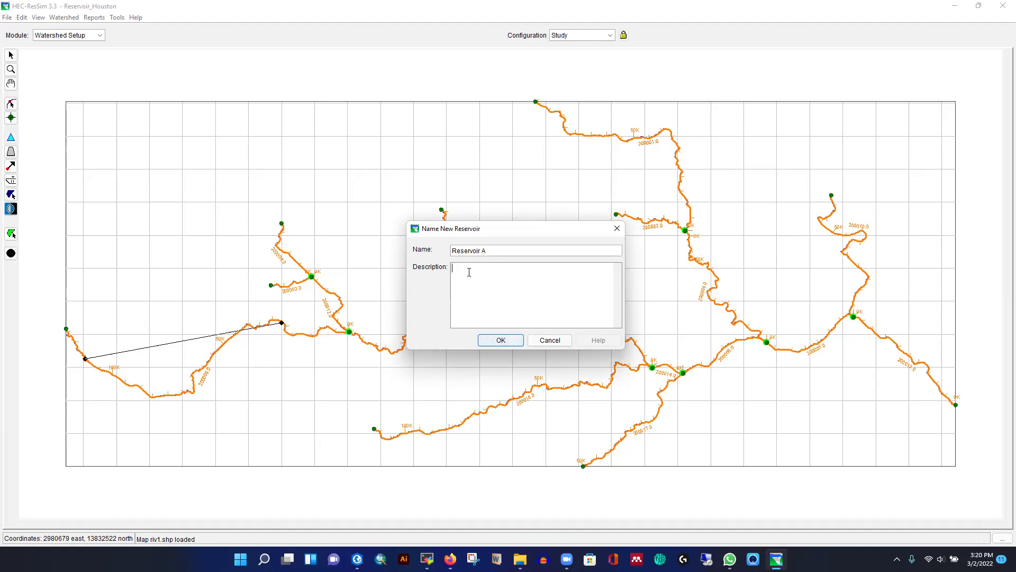
left_click(500, 341)
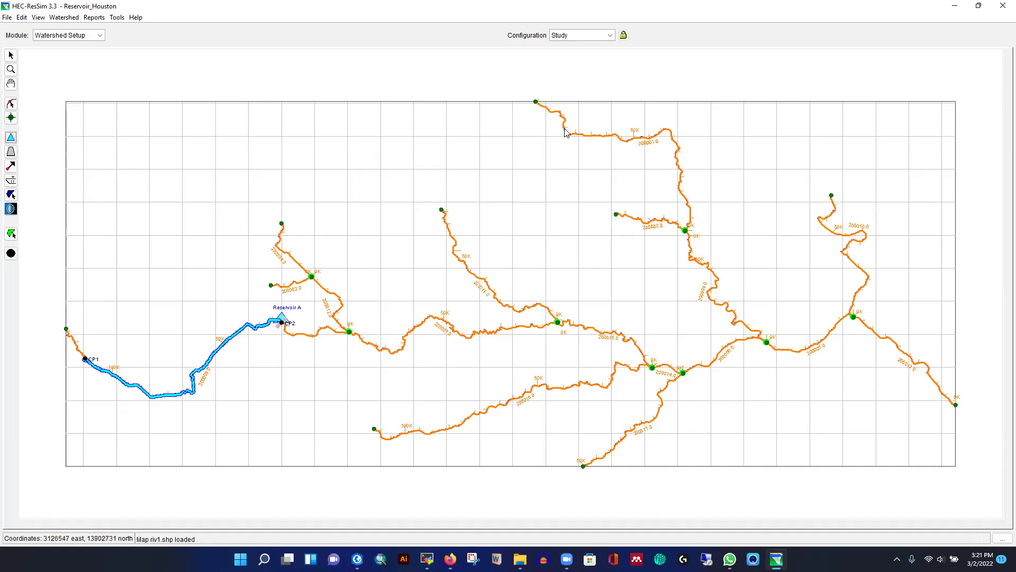
Draw a second reservoir along stream 200001.0 from about station 76,800 to about station 22,300 and name it Reservoir B.
mouse_move(564, 127)
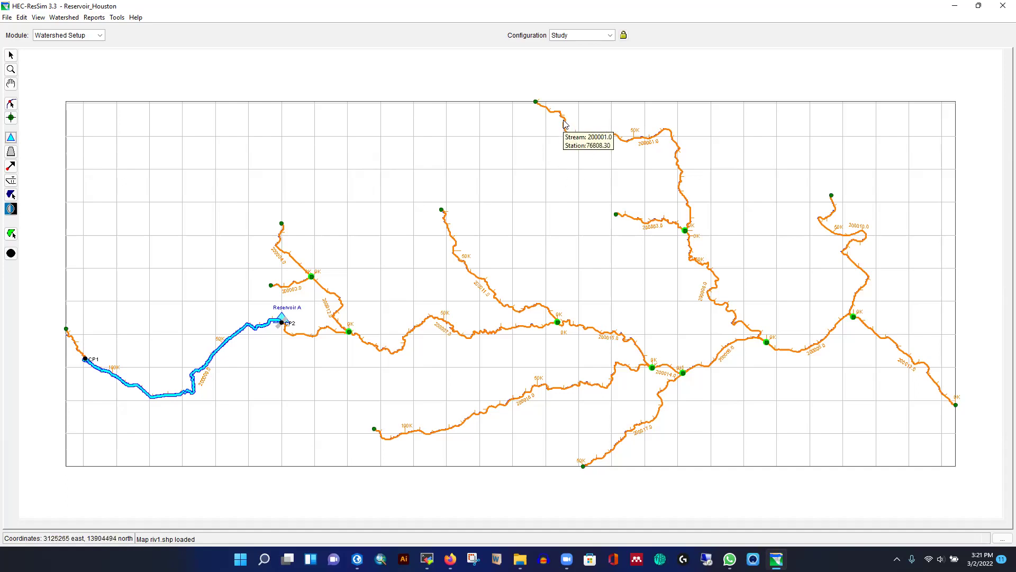
left_click(564, 119)
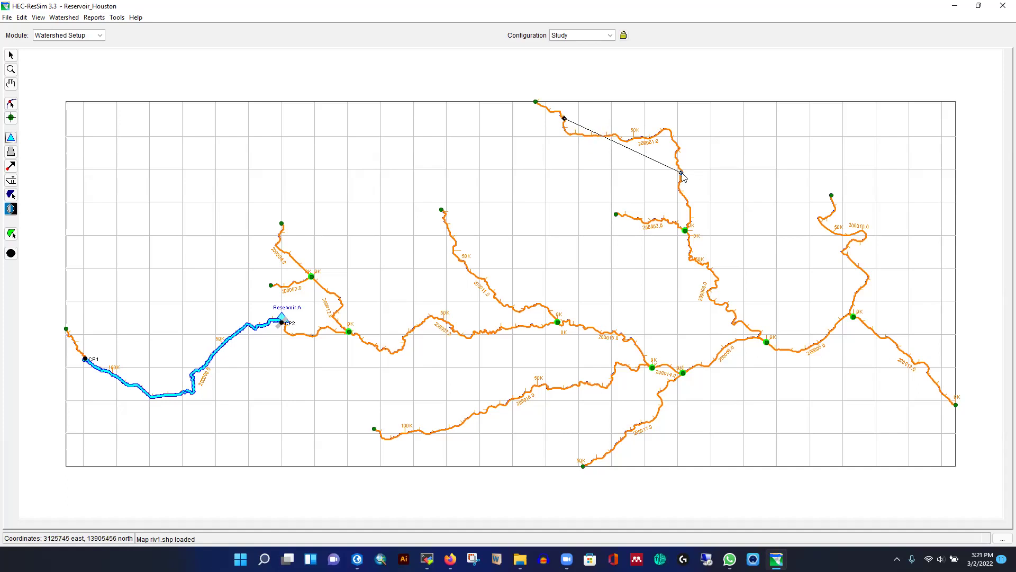
mouse_move(682, 172)
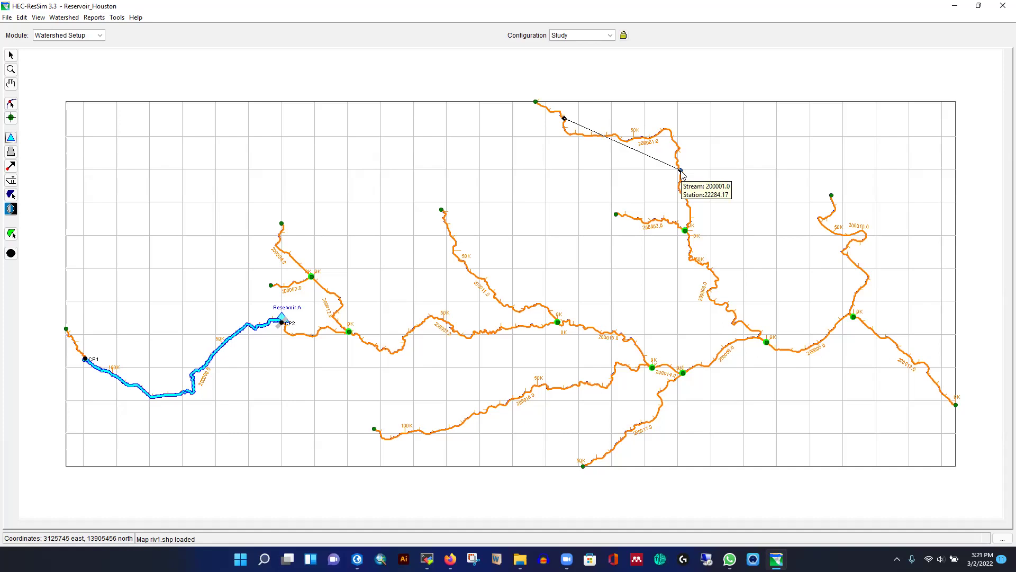
left_click(681, 170)
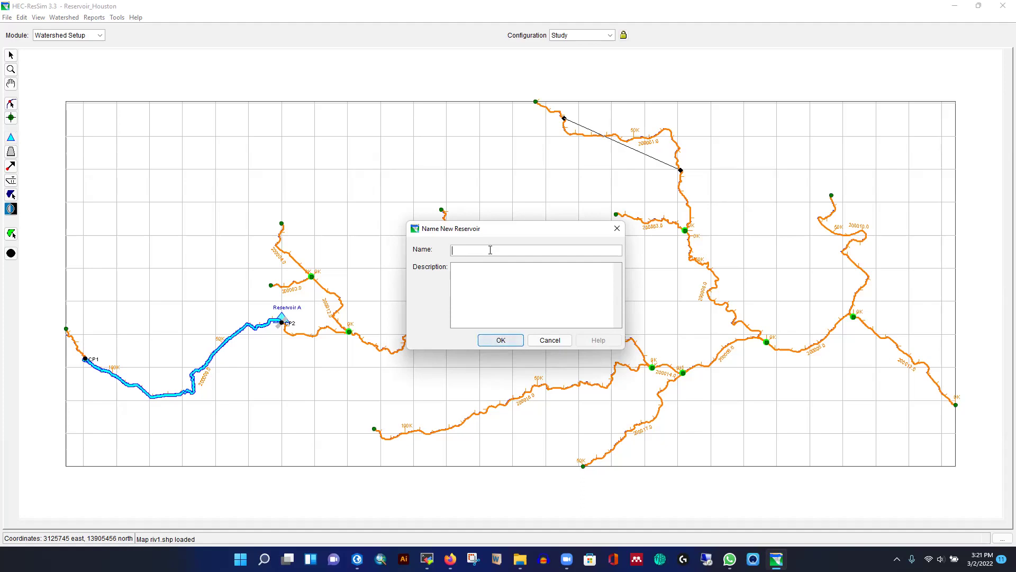
type("Reservoir B")
left_click(503, 339)
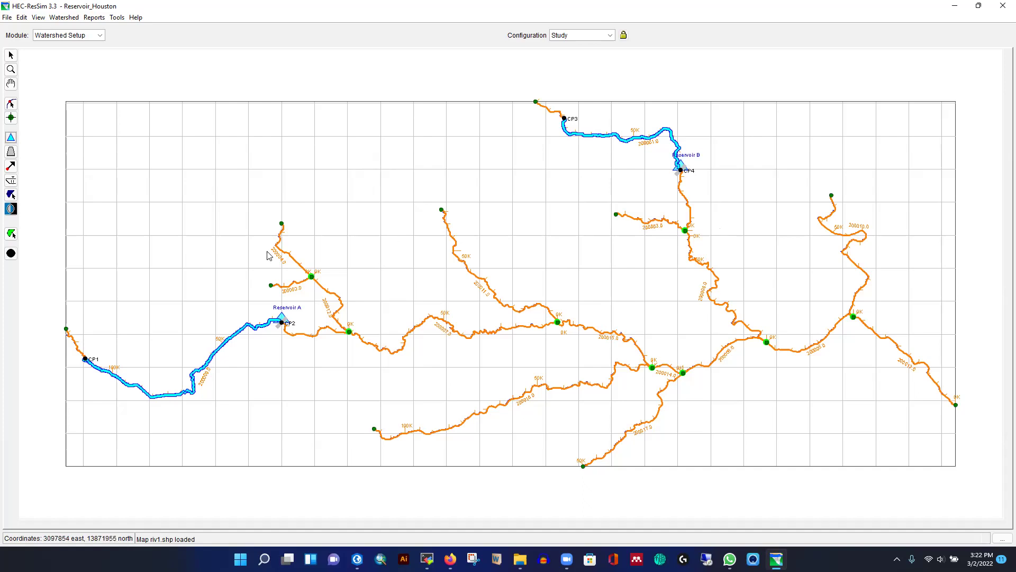
Add a computation point named CP0 at the upstream end of stream 200009.0, in the Default computation point layer.
left_click(11, 255)
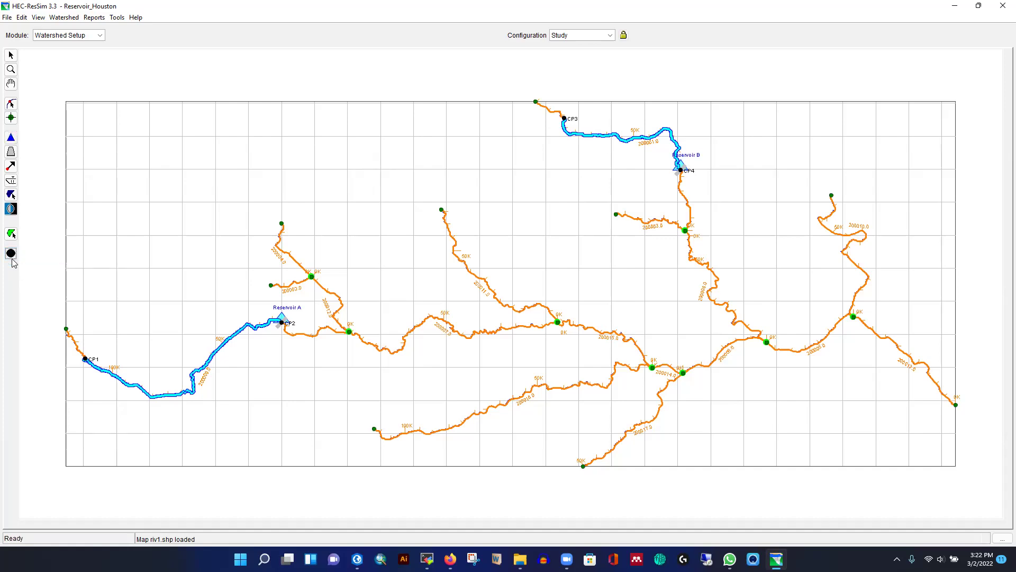
left_click(67, 330)
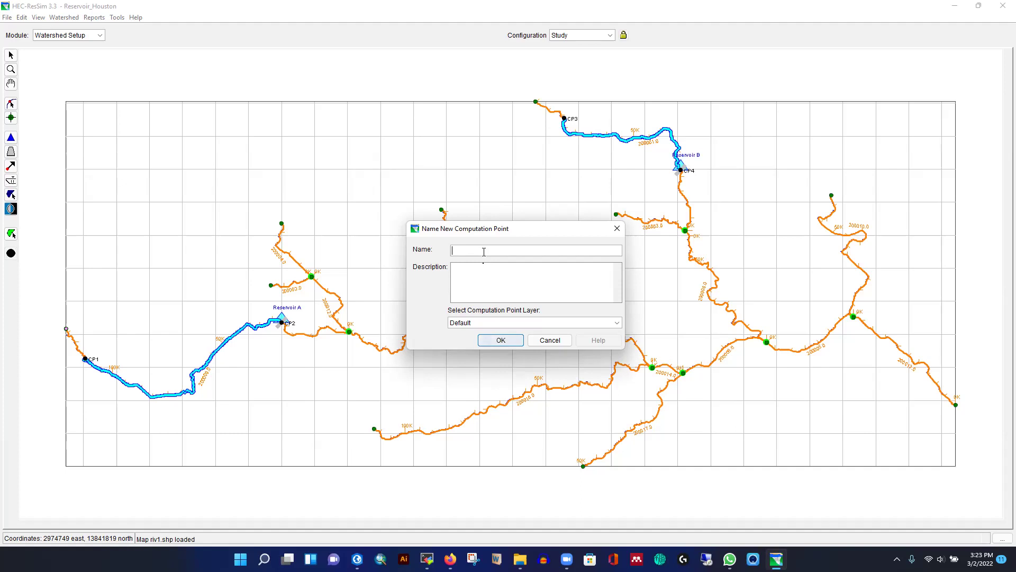
type("CP")
type("0")
left_click(500, 341)
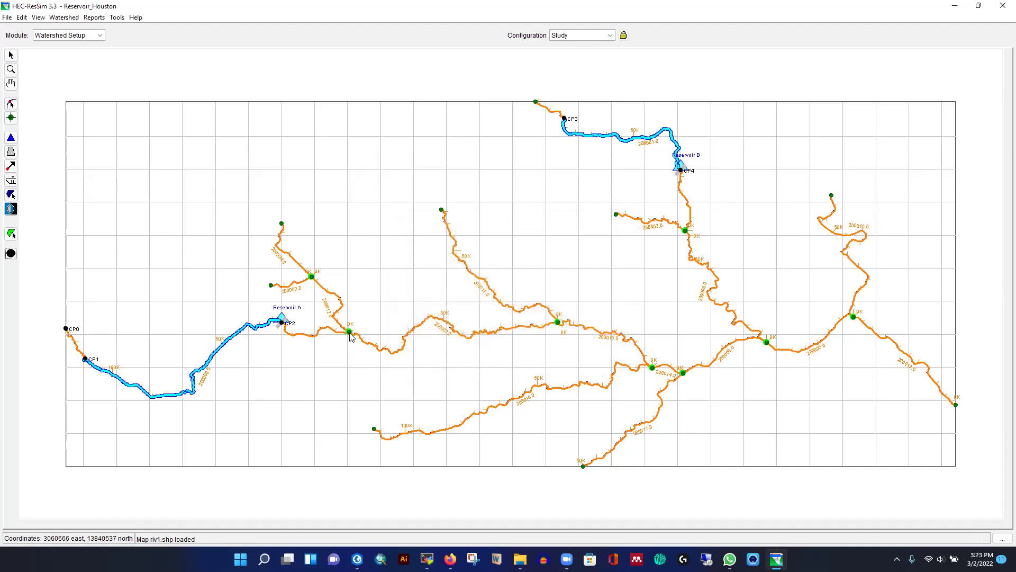
mouse_move(352, 335)
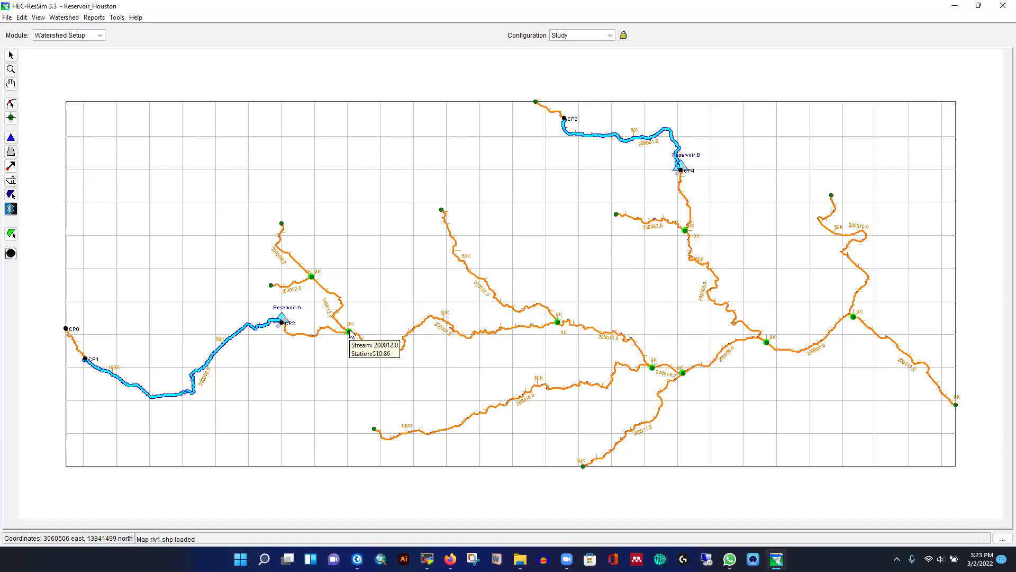
Add a computation point named CP_A1 where streams 200009.0, 200012.0 and 200007.0 meet, placed At the Stream Junction.
mouse_move(306, 338)
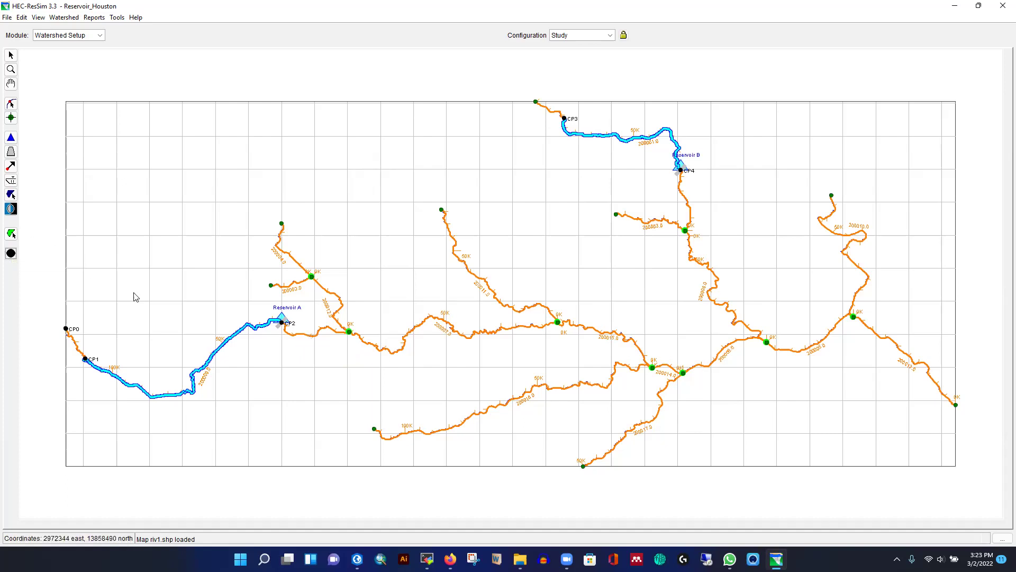
left_click(349, 333)
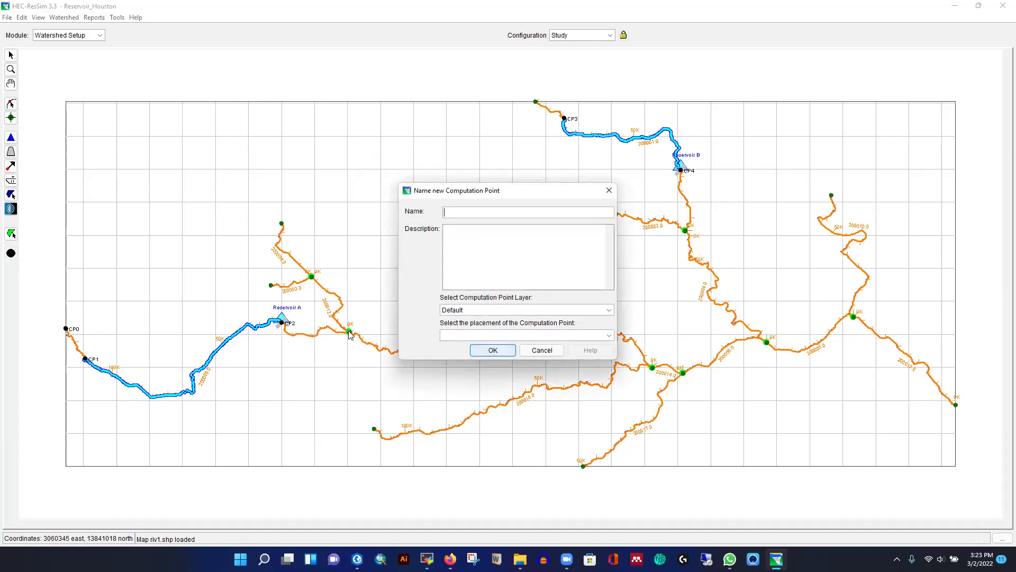
type("CP")
type("_A")
type("1")
left_click(463, 336)
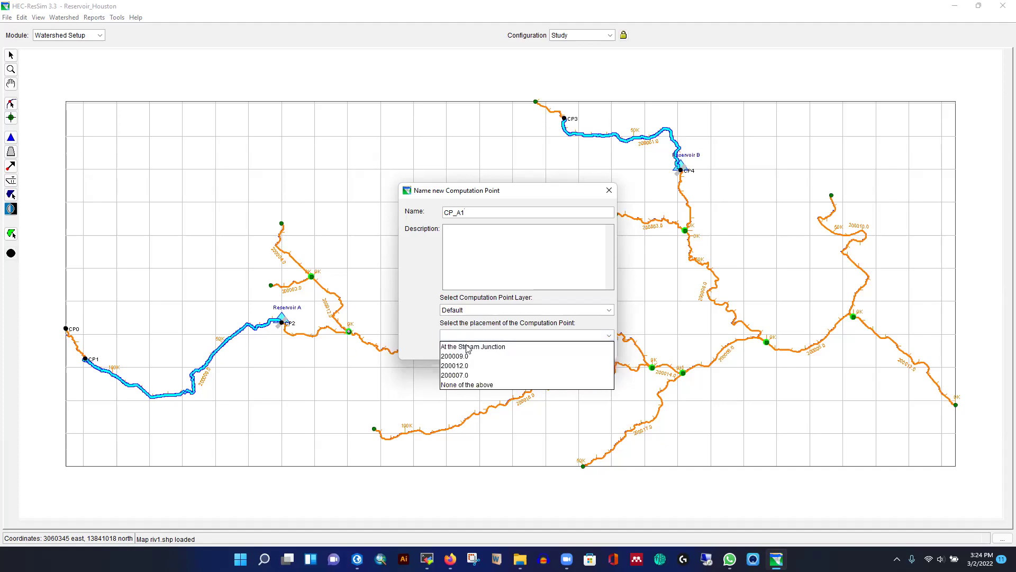
left_click(497, 347)
left_click(492, 352)
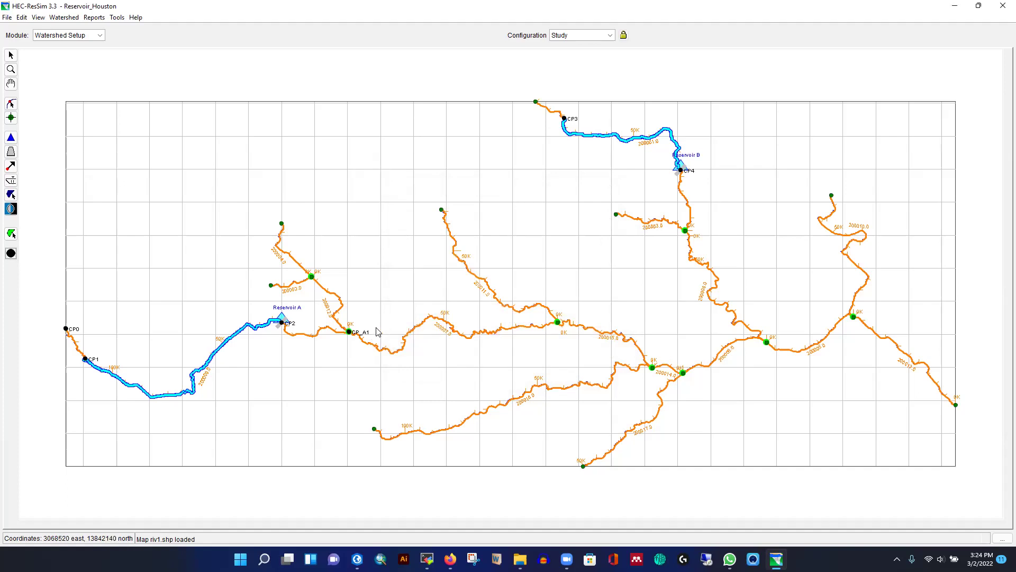
Add a computation point named CPA1 at the upstream end of stream 200004.0, north of Reservoir A, in the Default layer.
left_click(281, 224)
type("CP")
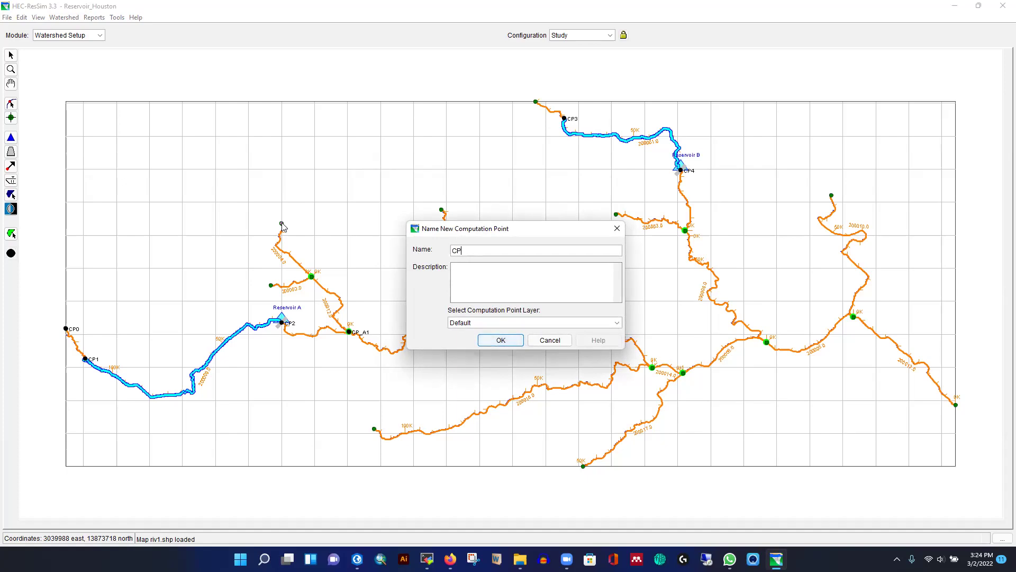
type("A")
type("1")
left_click(499, 340)
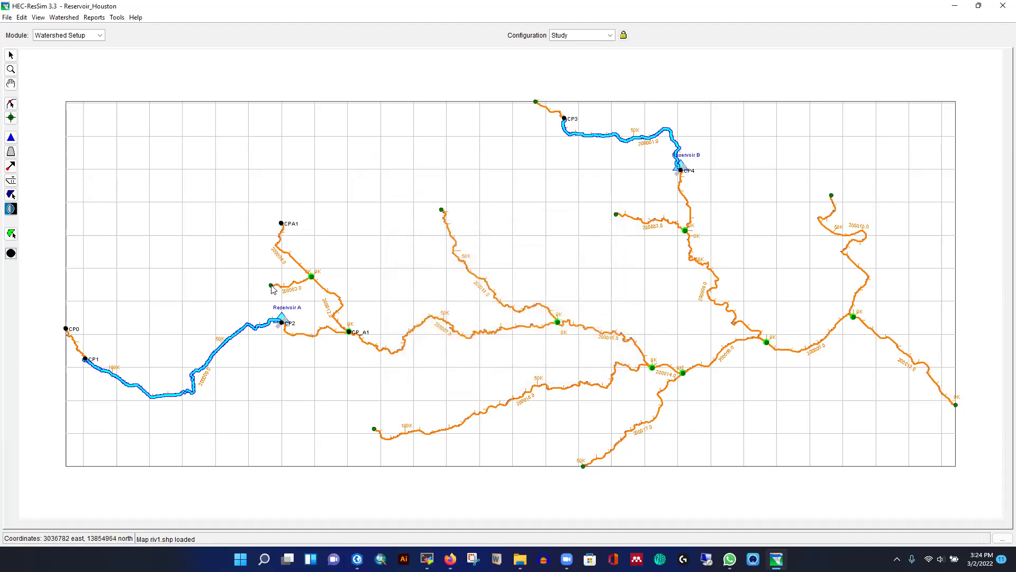
Add a computation point named CPA2 at the upstream end of stream 200002.0, just north of Reservoir A.
left_click(271, 286)
type("CPA")
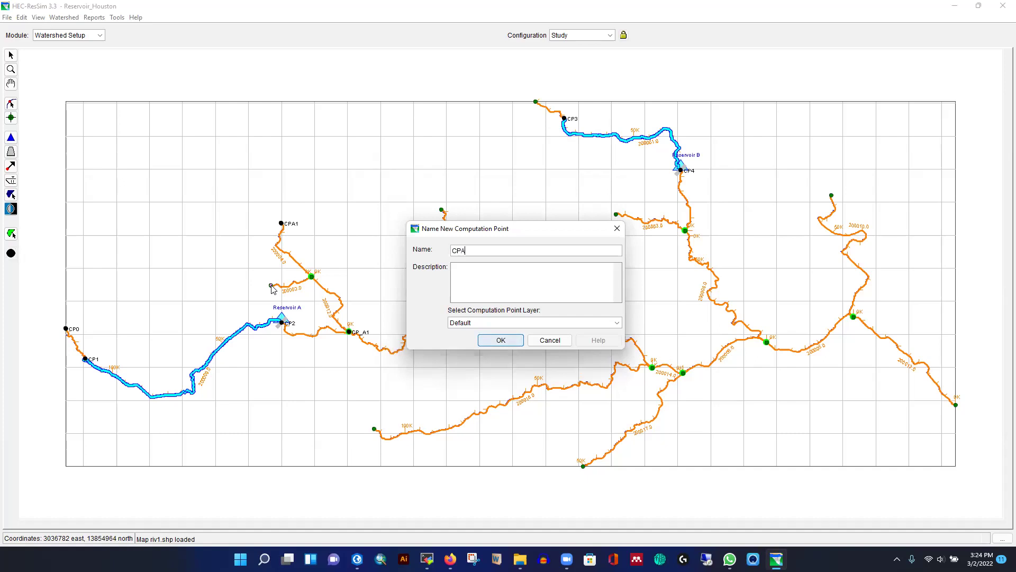
type("2")
left_click(500, 341)
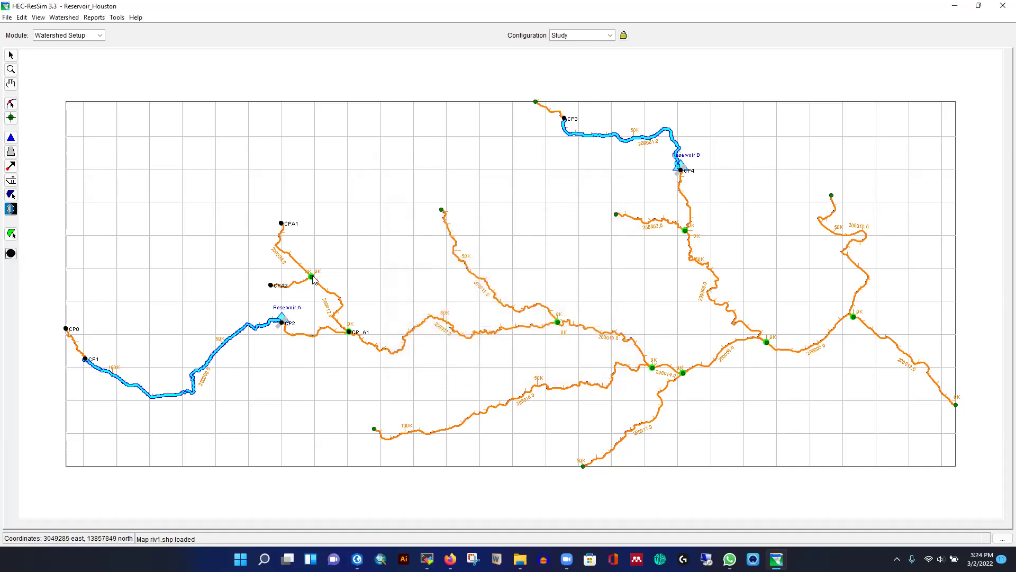
Add a computation point named CPA3 where streams 200002.0, 200004.0 and 200012.0 meet, placed At the Stream Junction.
left_click(312, 277)
type("CPA3")
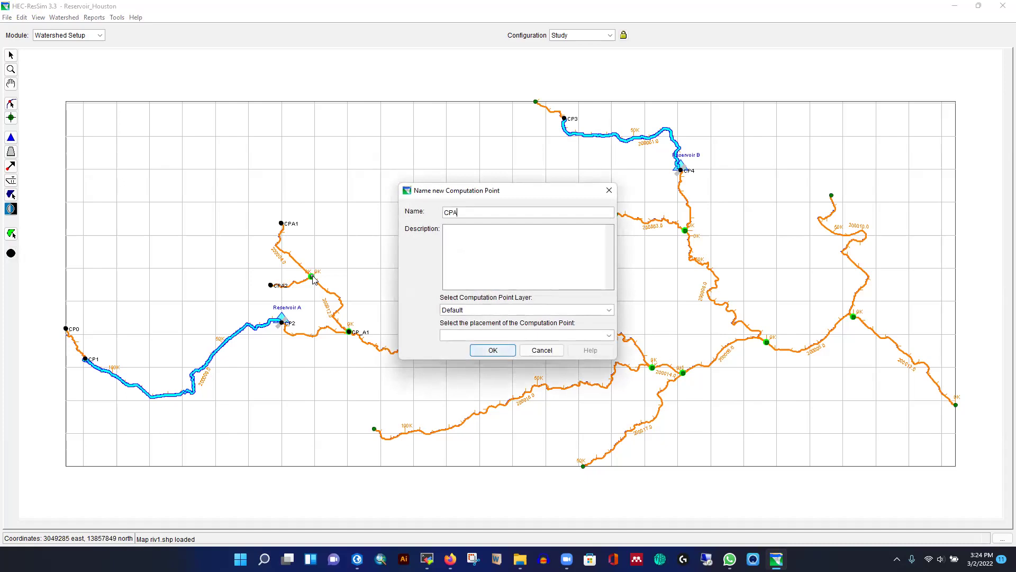
left_click(462, 335)
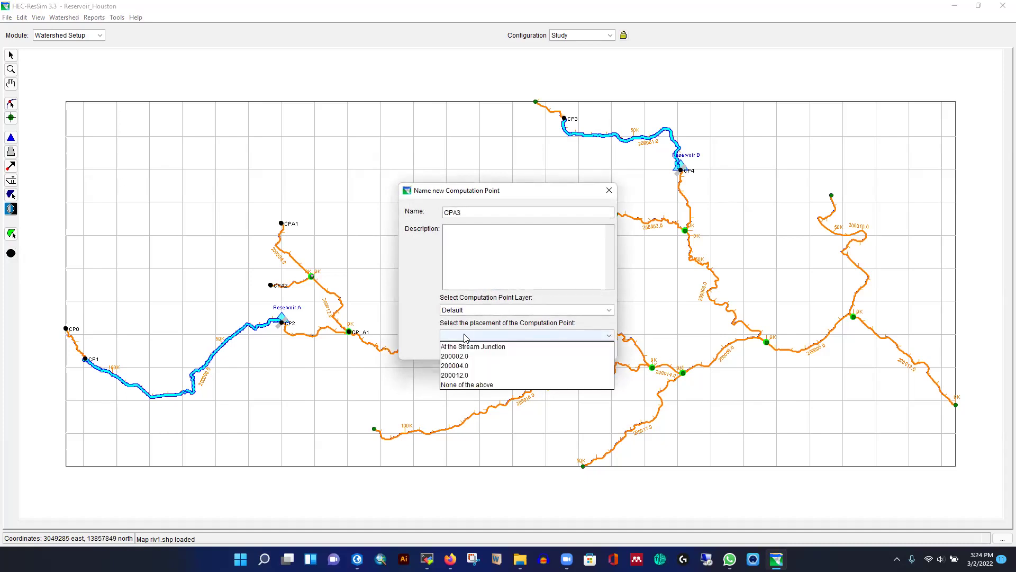
left_click(461, 347)
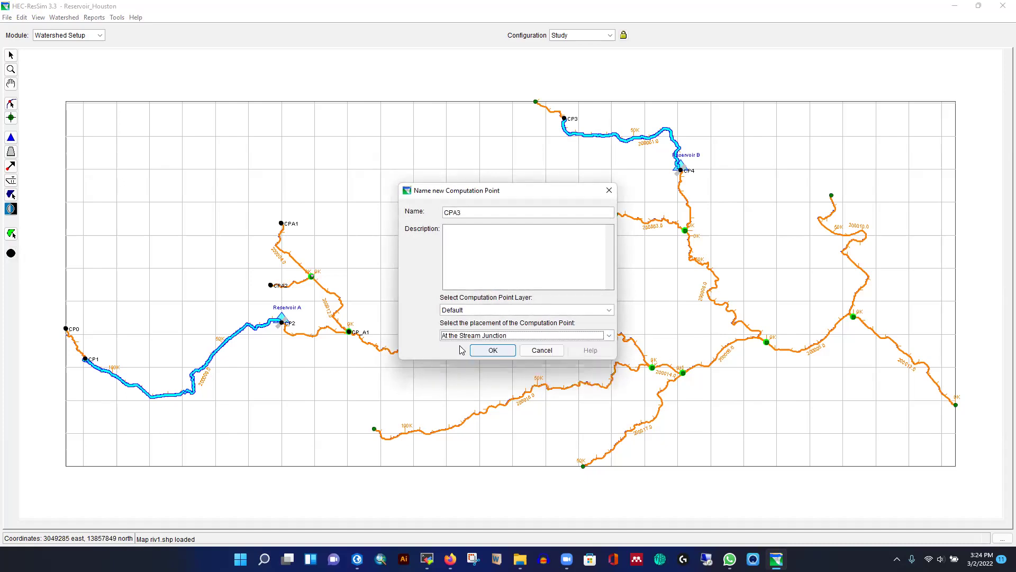
left_click(503, 351)
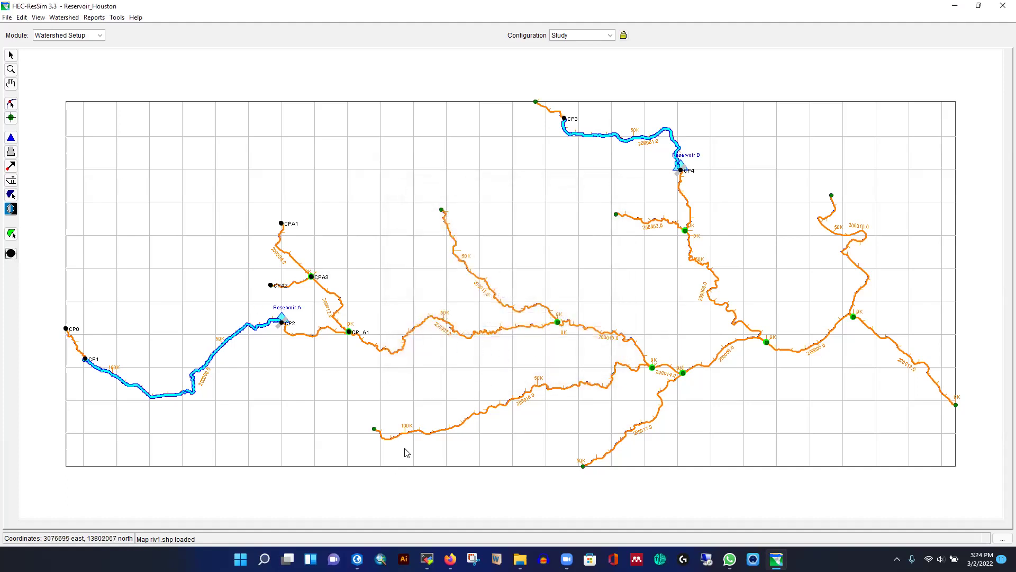
Add computation points CPA4 at the western end of the long southern stream and CPA5 at the stream end on the southern map boundary.
left_click(375, 430)
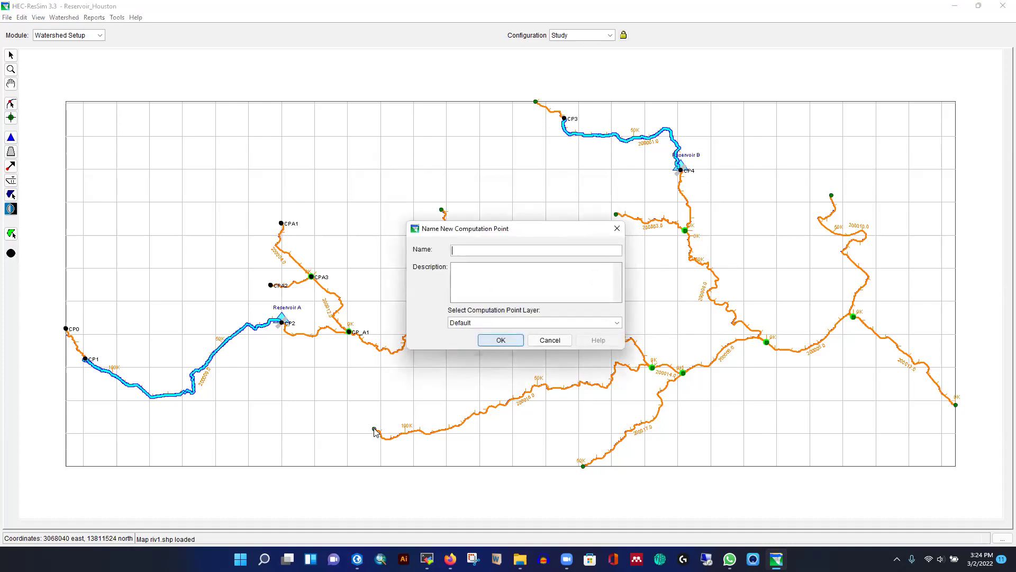
type("CPA")
left_click(504, 341)
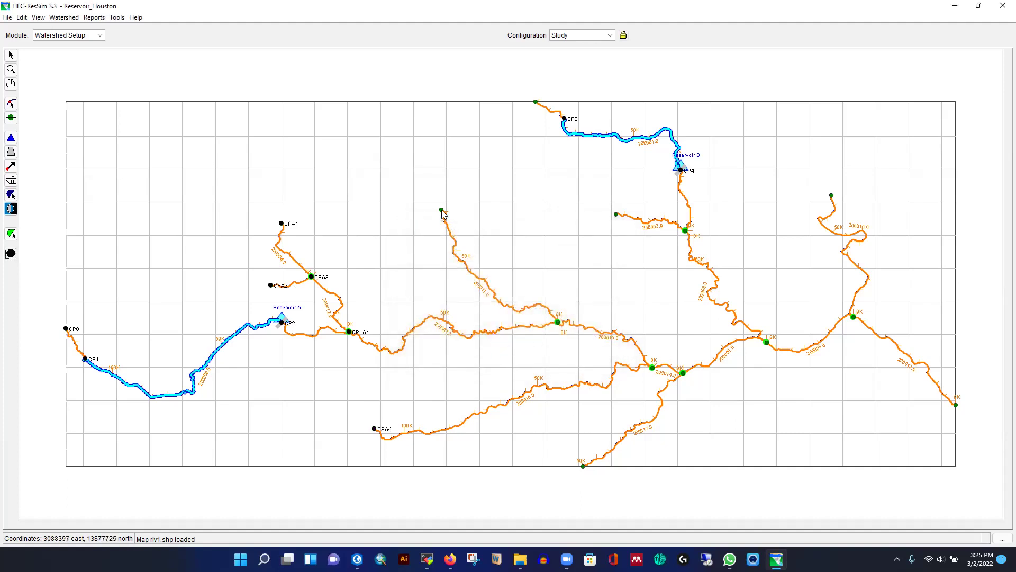
left_click(584, 467)
type("CPA5")
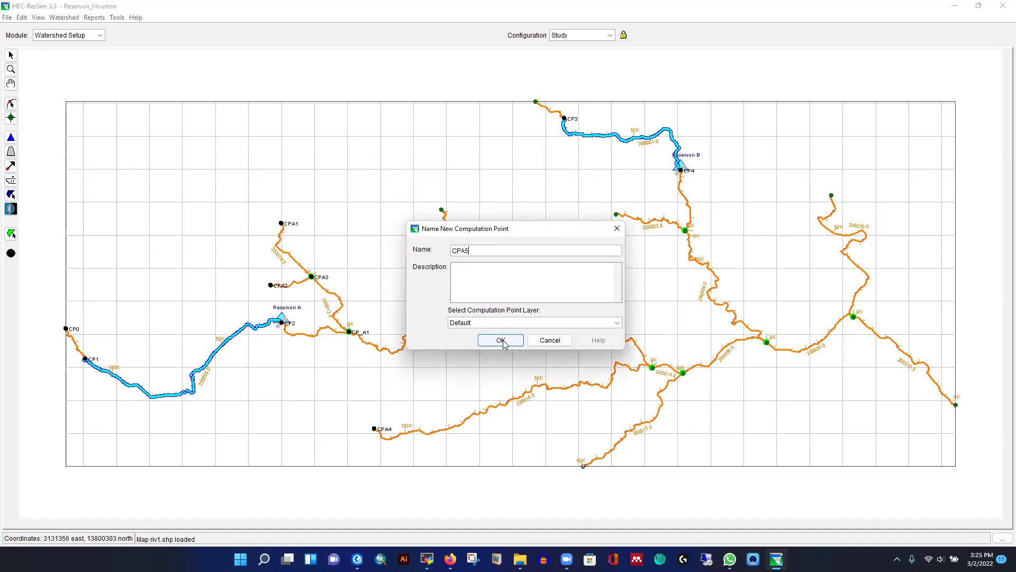
left_click(503, 340)
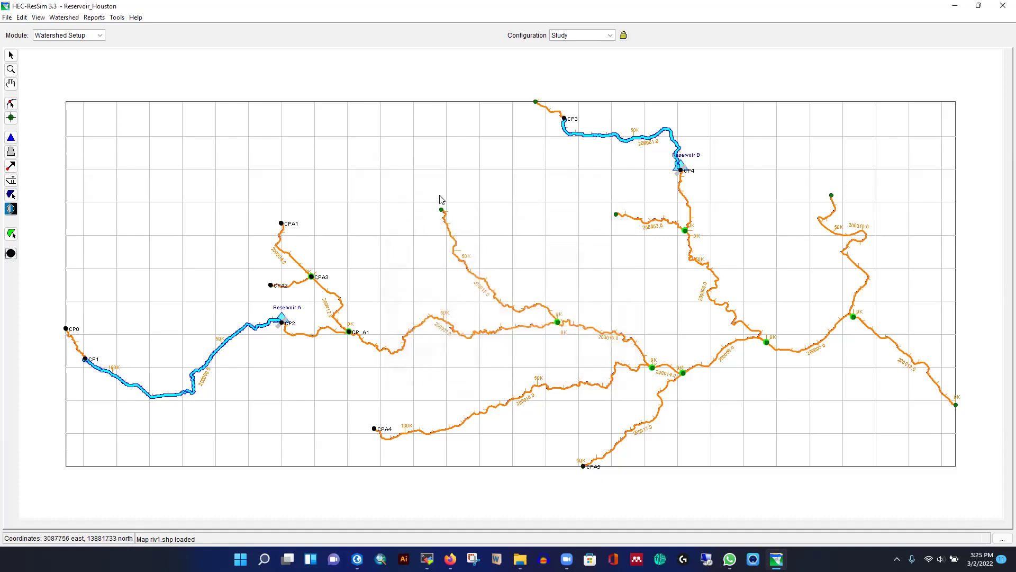
Start a new computation point at the upstream end of the stream north of the map's centre, between Reservoirs A and B.
left_click(442, 210)
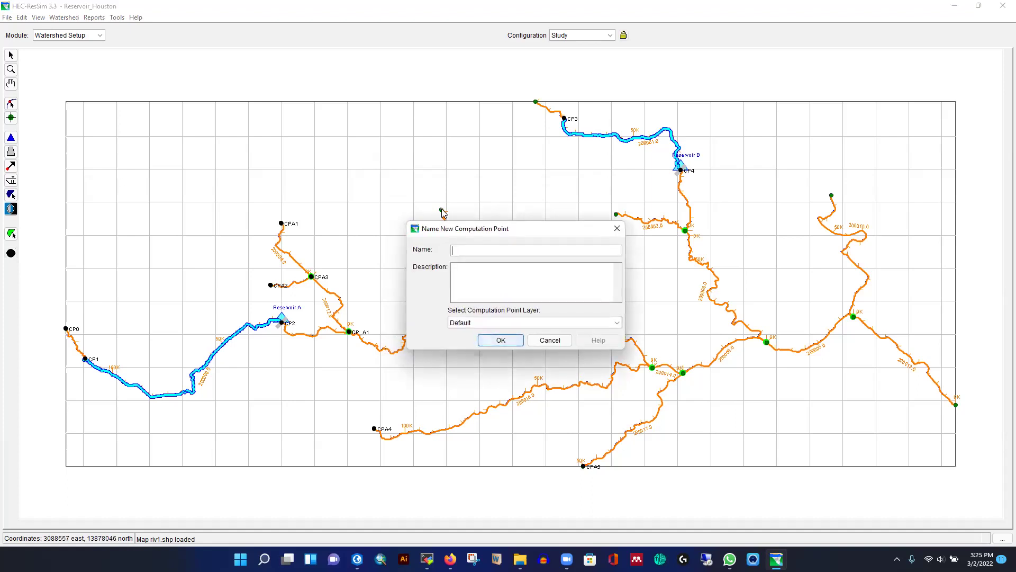